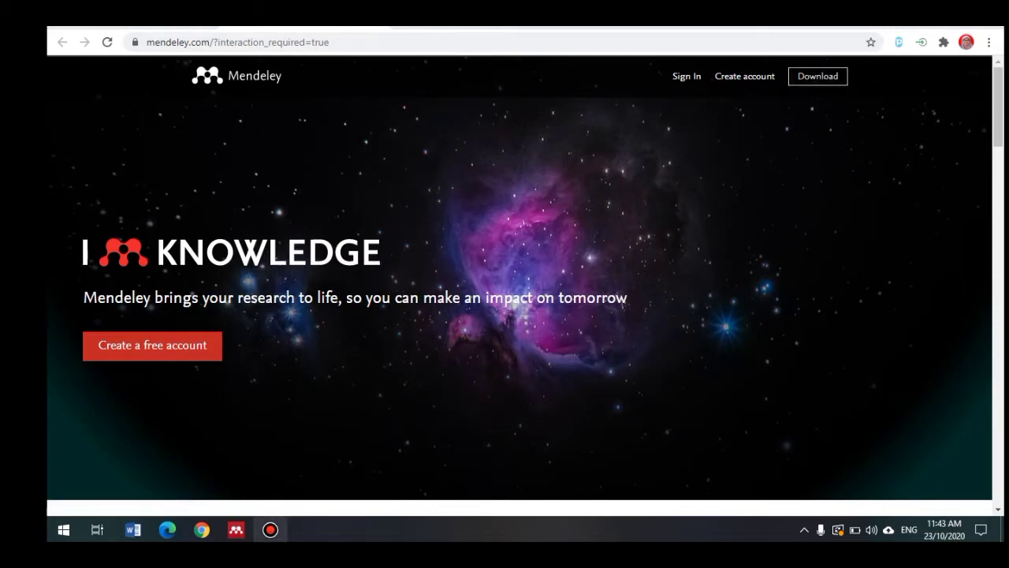
Step: Minimize Chrome to reveal the Mendeley Desktop sign-in window
{"action": "key", "text": "ctrl+l"}
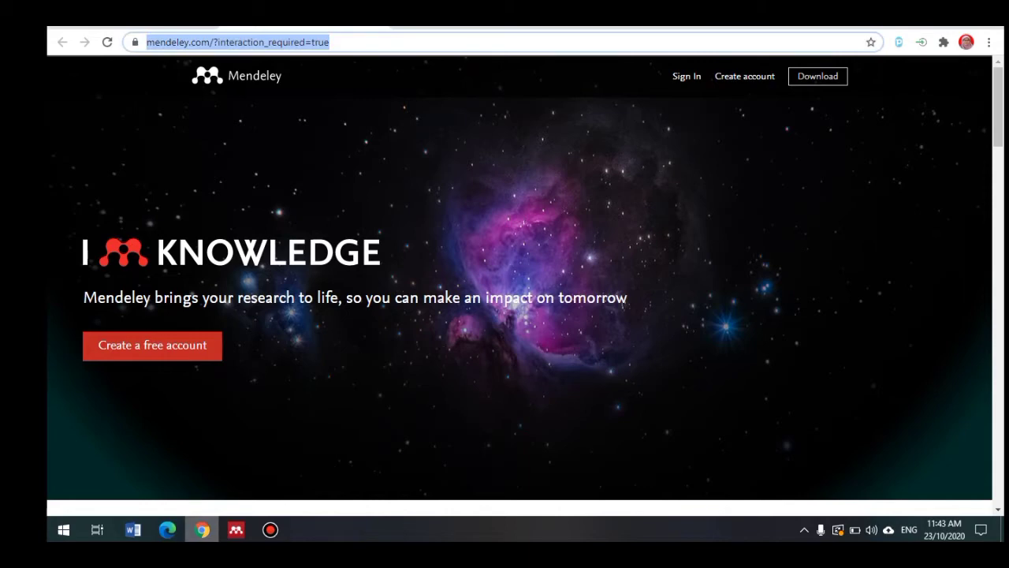
{"action": "left_click", "coordinate": [202, 530]}
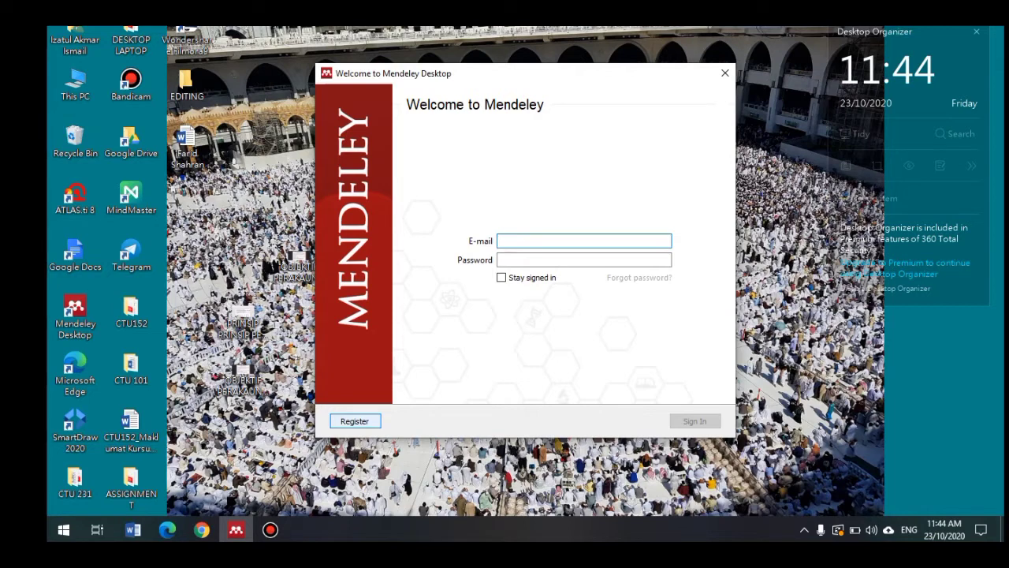
Step: Sign in to Mendeley Desktop with the account e-mail and password
{"action": "key", "text": "Tab"}
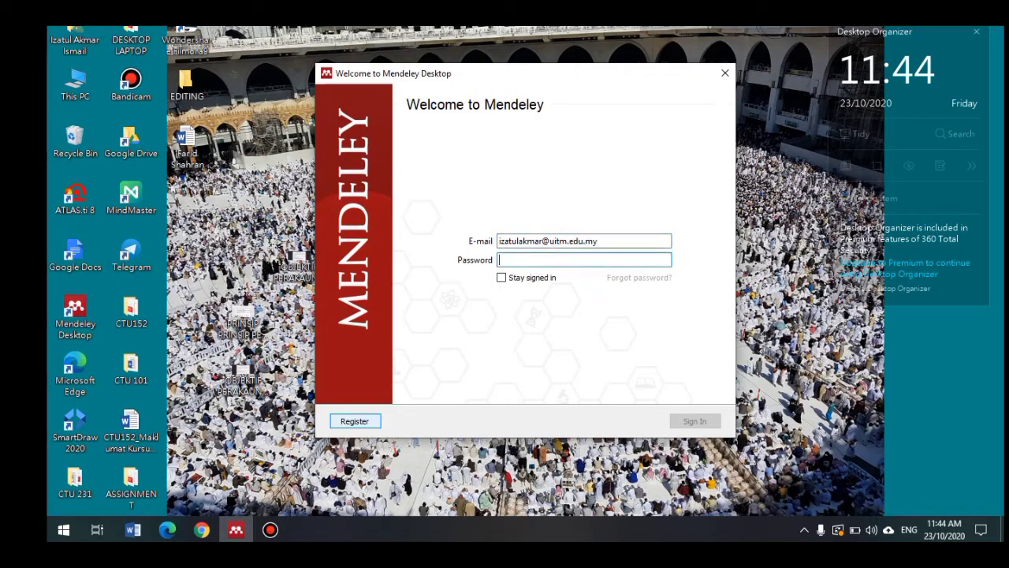
{"action": "type", "text": "••••••••••••"}
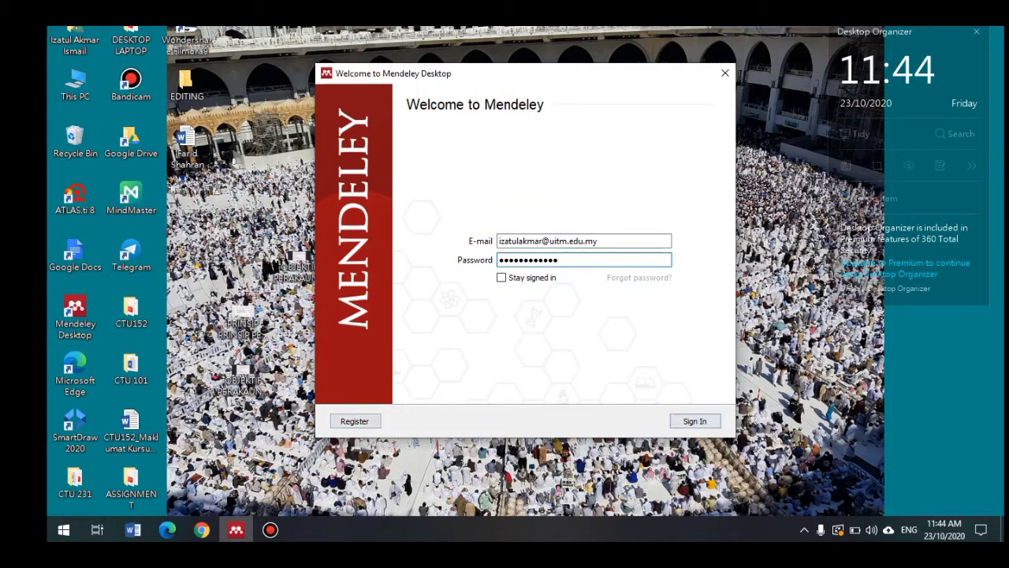
{"action": "key", "text": "Return"}
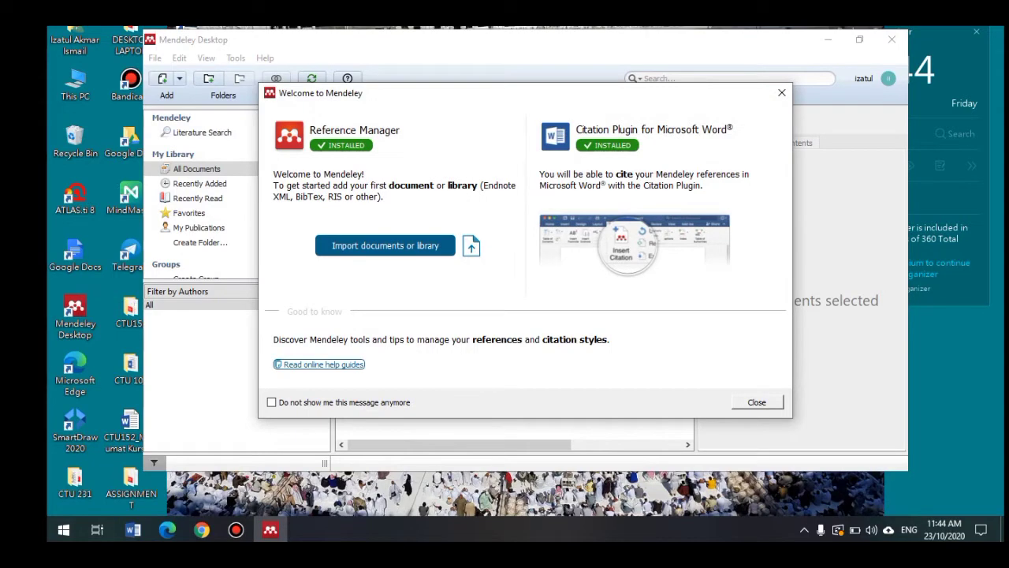
Step: Dismiss the welcome message and tutorial tips, then bring the Mendeley website forward
{"action": "key", "text": "Escape"}
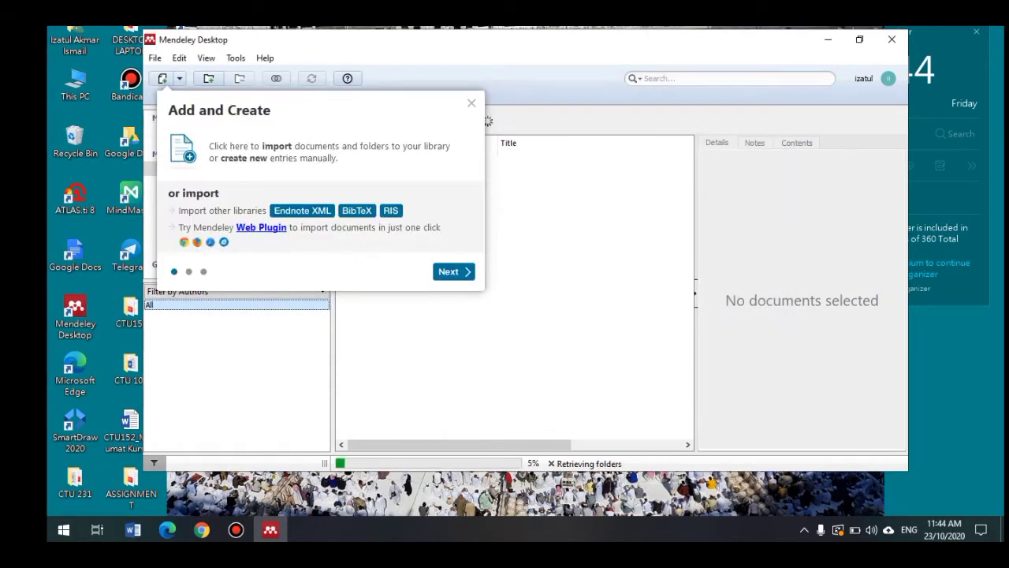
{"action": "left_click", "coordinate": [453, 271]}
{"action": "left_click", "coordinate": [574, 400]}
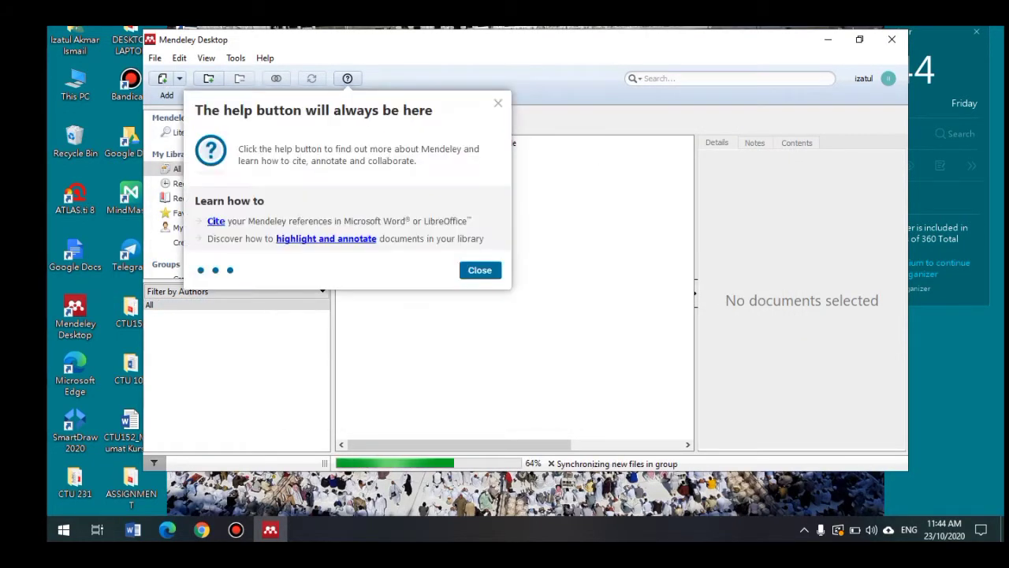
{"action": "left_click", "coordinate": [480, 270]}
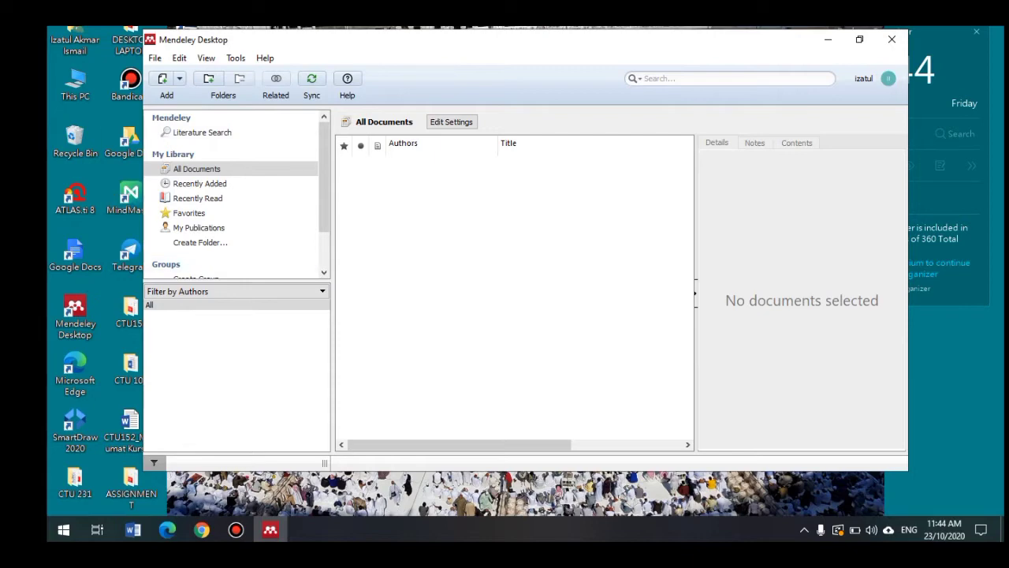
{"action": "left_click", "coordinate": [202, 530]}
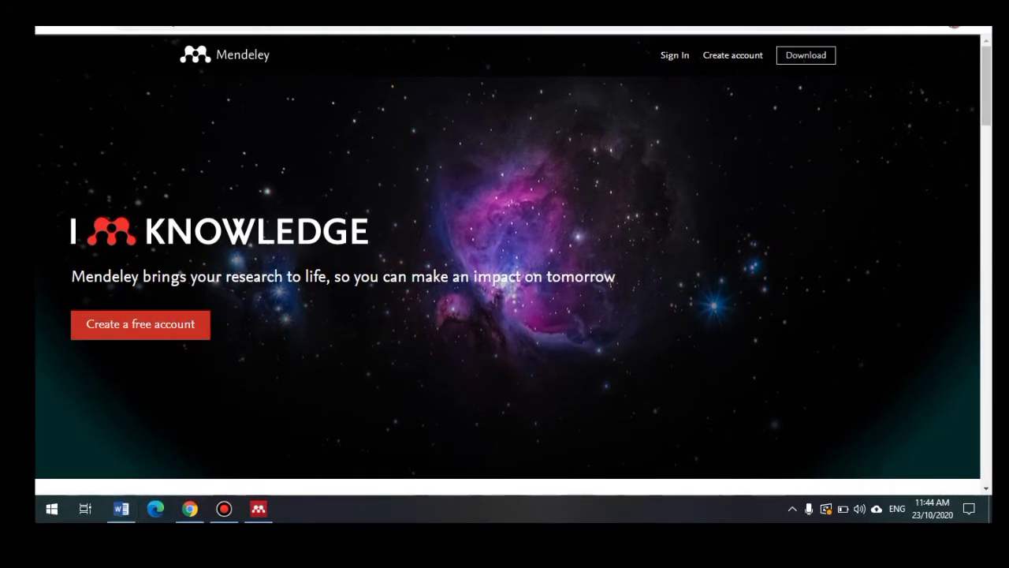
Step: Search Google Scholar for 'faktor DAN ajaran sesat DAN malaysia' using the first suggestion
{"action": "key", "text": "ctrl+Tab"}
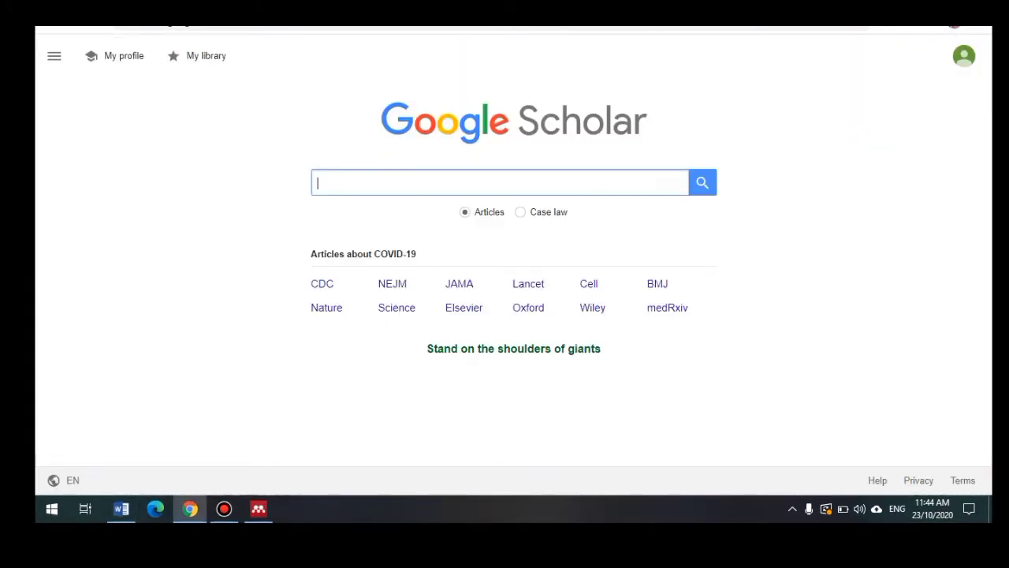
{"action": "type", "text": "faktor"}
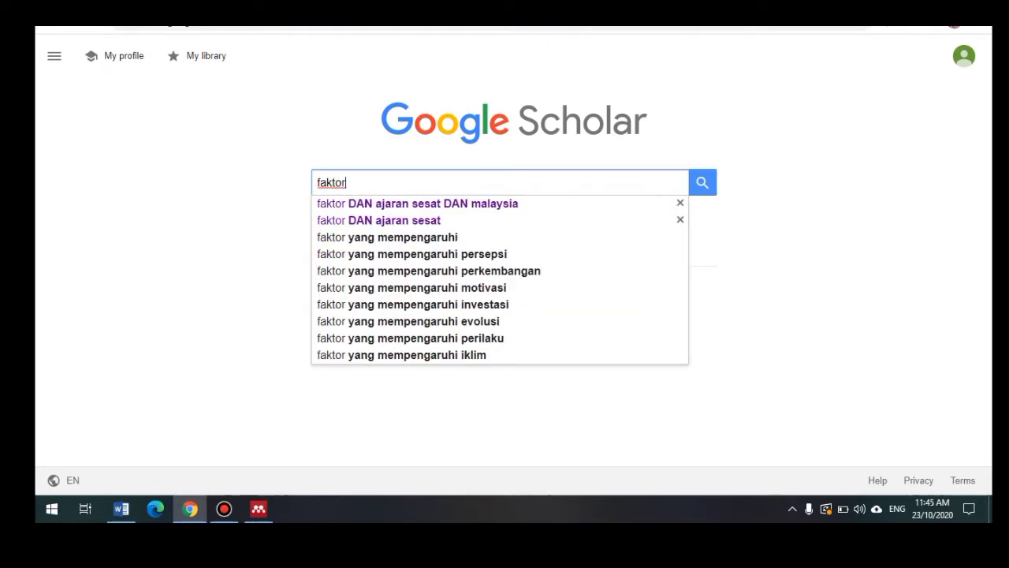
{"action": "key", "text": "Down"}
{"action": "key", "text": "Return"}
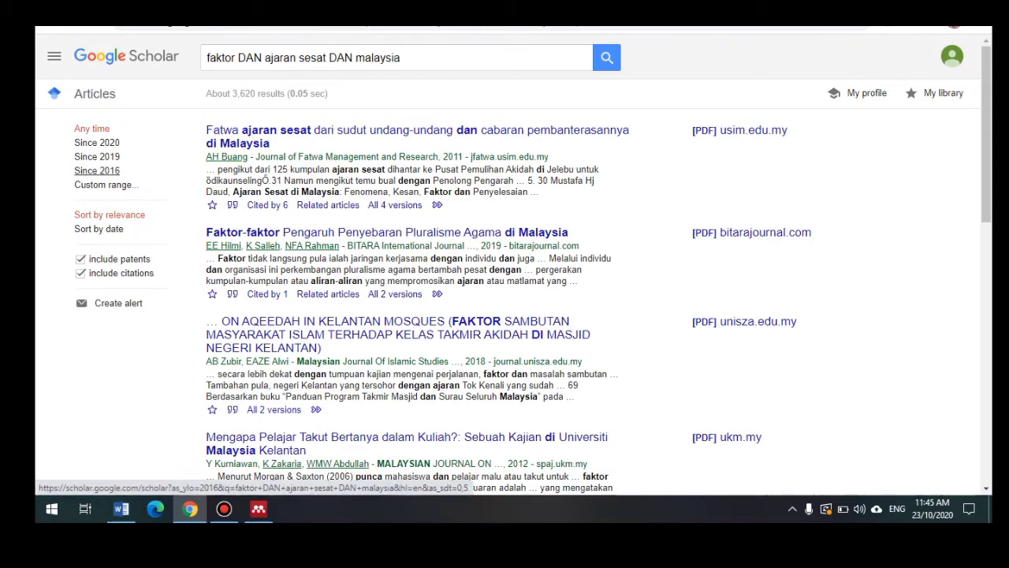
Step: Limit results to since 2016 and open the pluralism article's bitarajournal.com PDF
{"action": "left_click", "coordinate": [97, 171]}
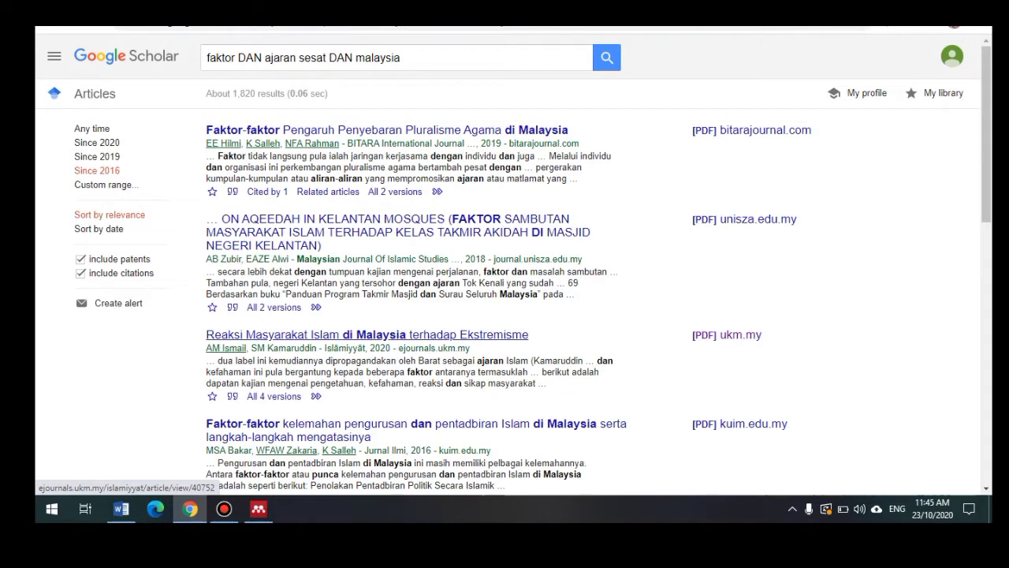
{"action": "left_click", "coordinate": [751, 130]}
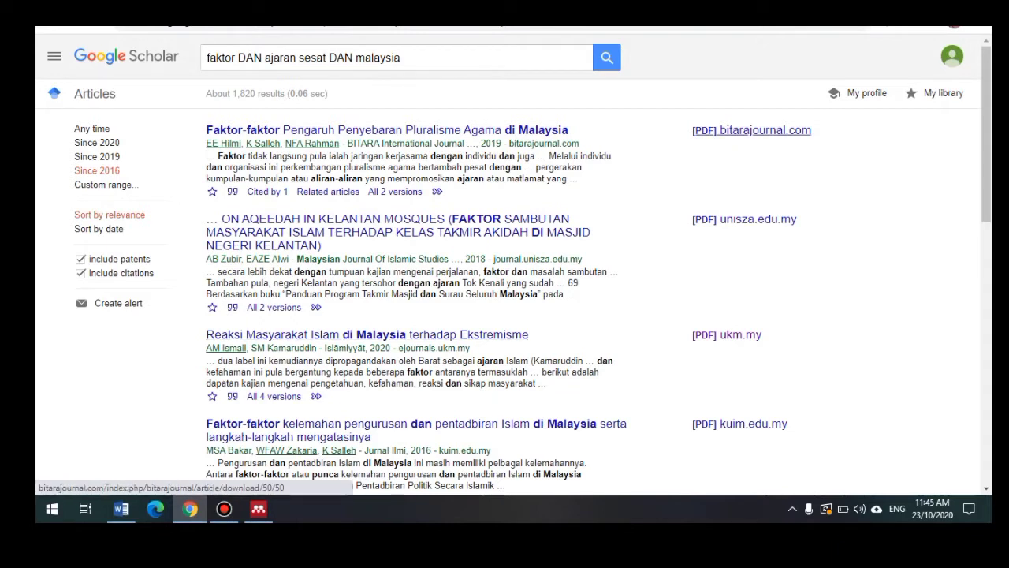
{"action": "left_click", "coordinate": [118, 475]}
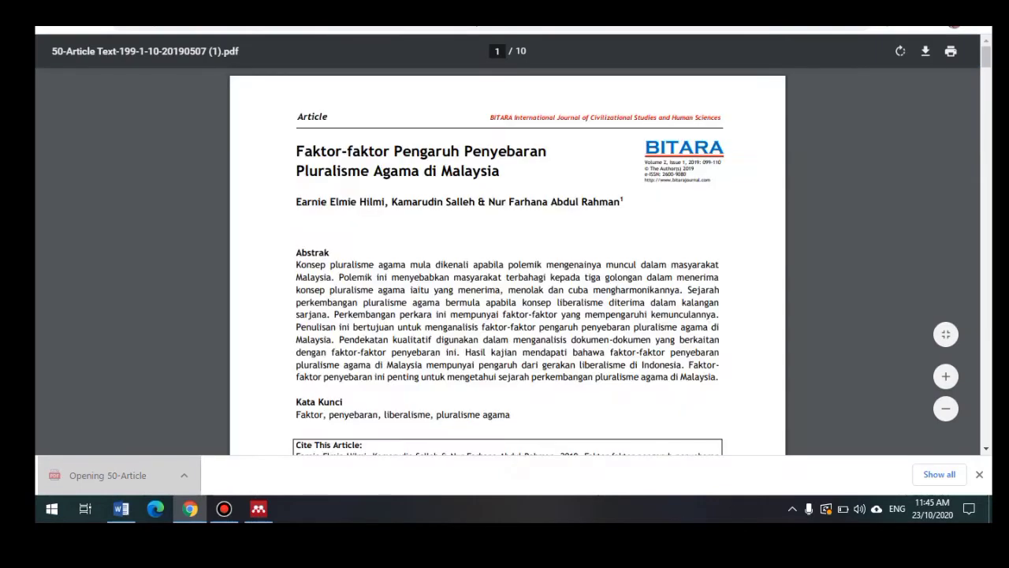
Step: Cancel saving a PDF copy, check Word, and return to the PDF in the browser
{"action": "left_click", "coordinate": [926, 50]}
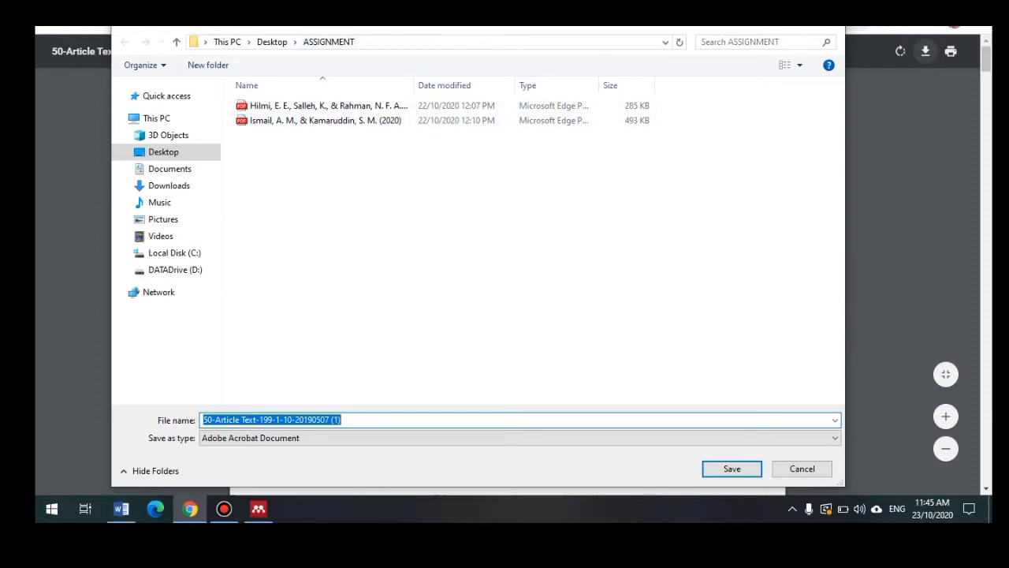
{"action": "left_click", "coordinate": [833, 34]}
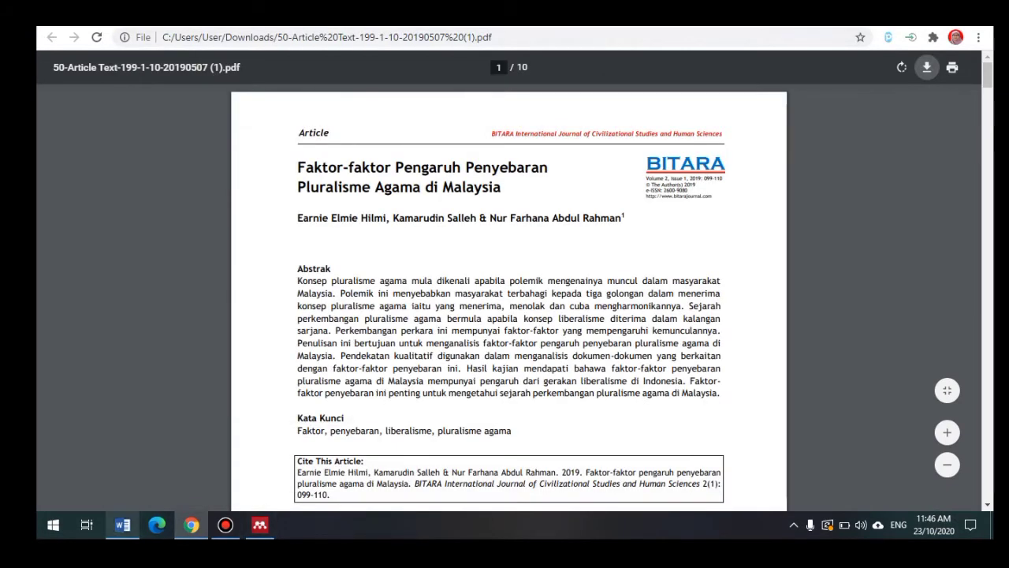
{"action": "left_click", "coordinate": [122, 525]}
{"action": "left_click", "coordinate": [191, 525]}
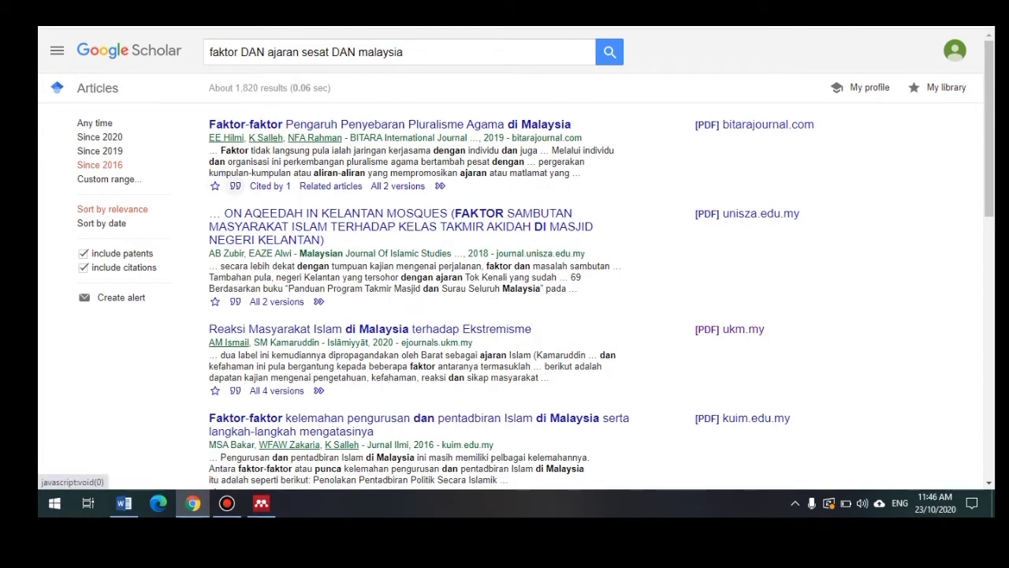
Step: Show the pluralism article's citation formats and select the APA authors and year
{"action": "left_click", "coordinate": [235, 186]}
{"action": "left_click", "coordinate": [533, 206]}
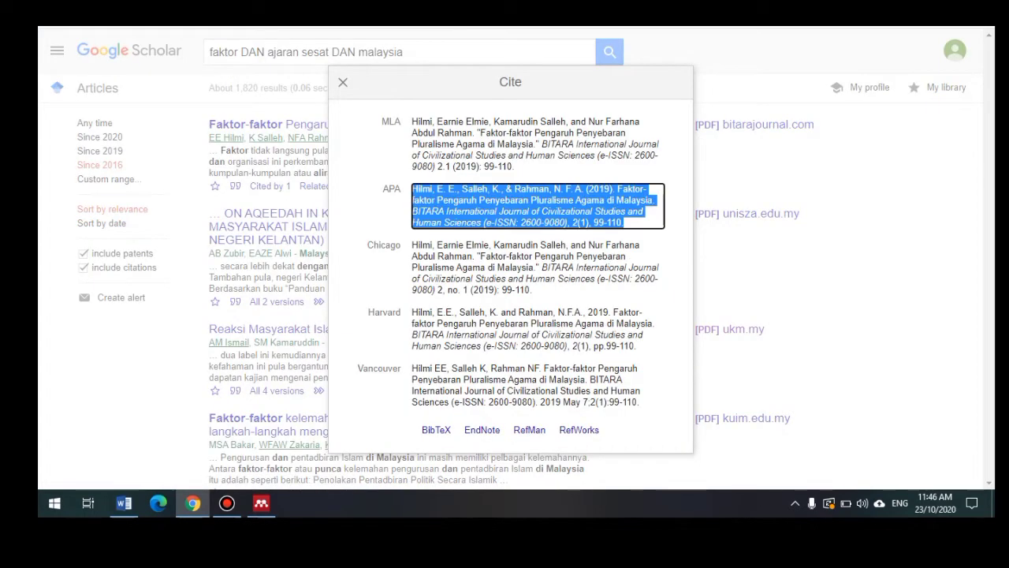
{"action": "left_click", "coordinate": [533, 206]}
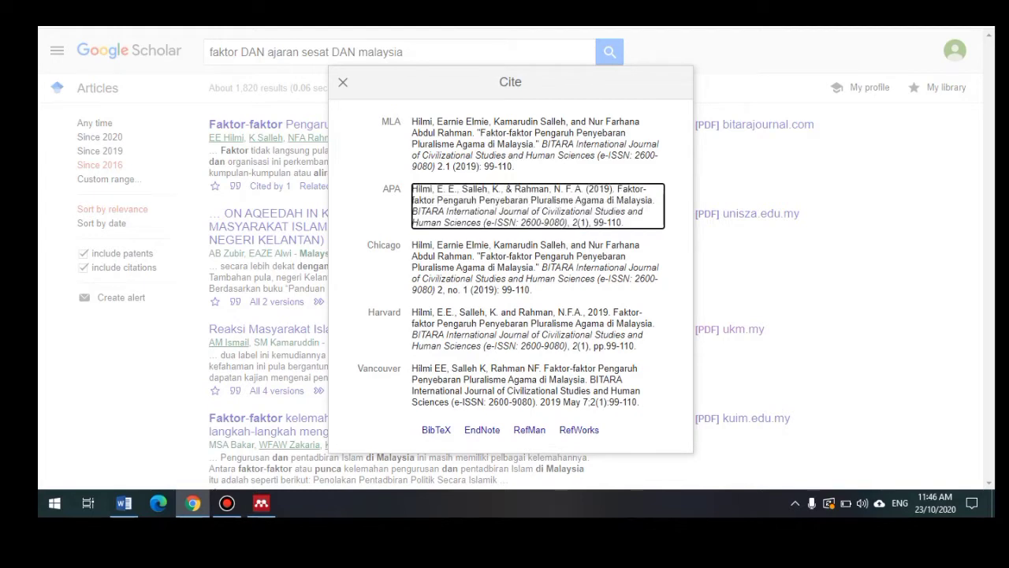
{"action": "left_click_drag", "start_coordinate": [610, 189], "coordinate": [411, 189]}
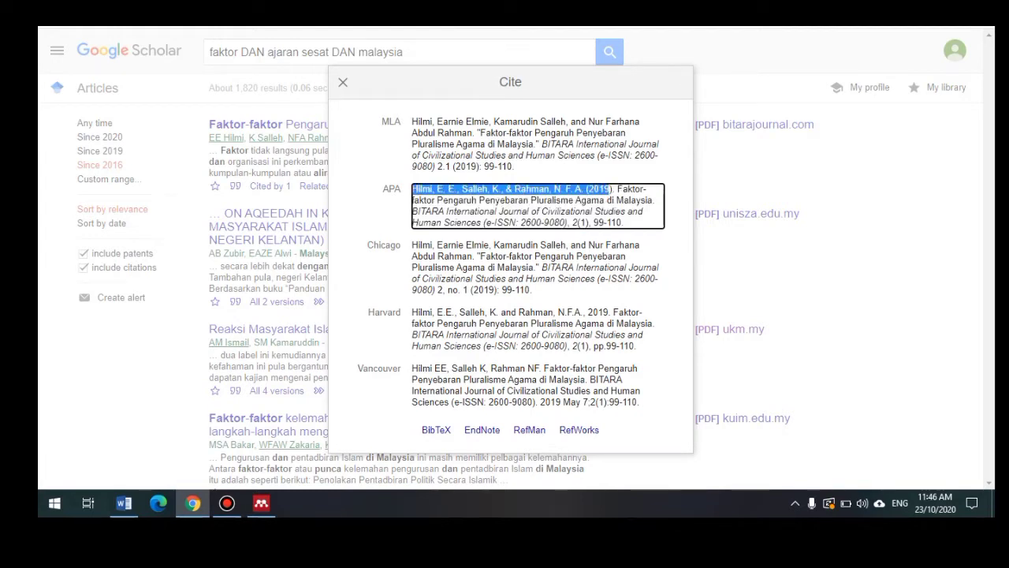
{"action": "left_click_drag", "start_coordinate": [623, 222], "coordinate": [413, 189]}
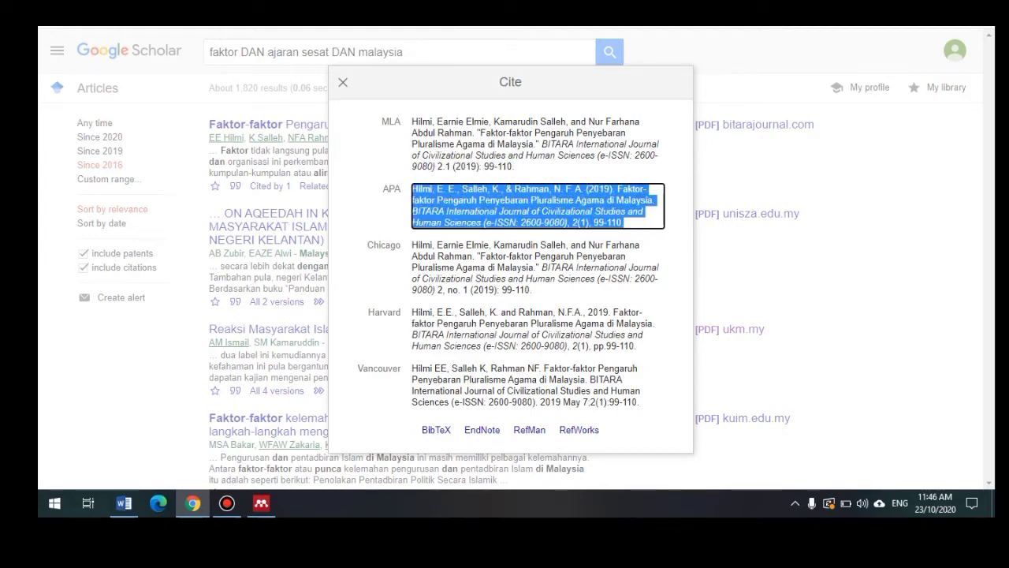
{"action": "left_click_drag", "start_coordinate": [615, 189], "coordinate": [411, 190]}
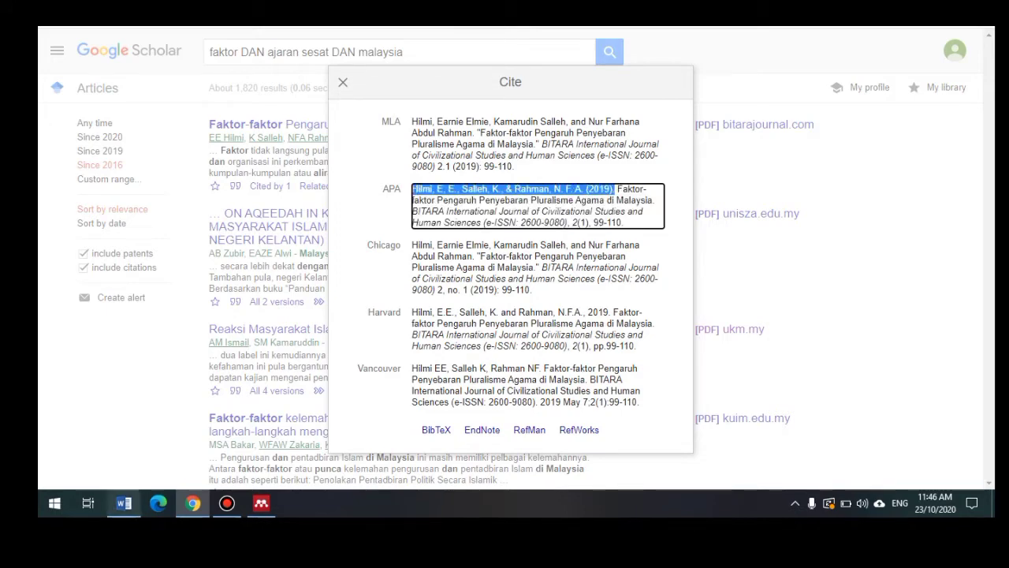
{"action": "left_click", "coordinate": [124, 503]}
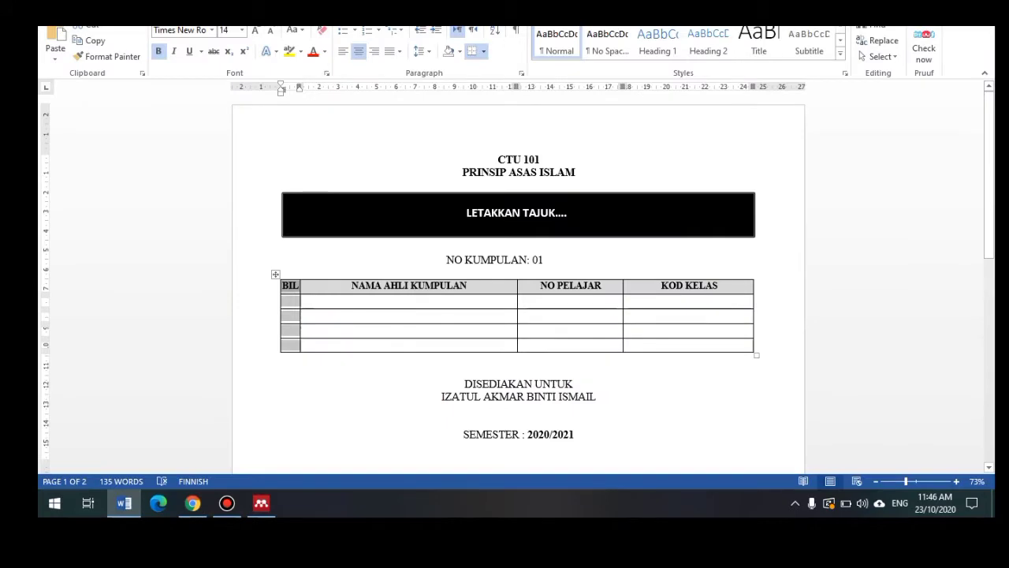
Step: Copy the APA authors and year and paste them after the first RINGKASAN summary
{"action": "scroll", "coordinate": [518, 276], "scroll_direction": "down", "scroll_amount": 5}
{"action": "scroll", "coordinate": [518, 276], "scroll_direction": "down", "scroll_amount": 5}
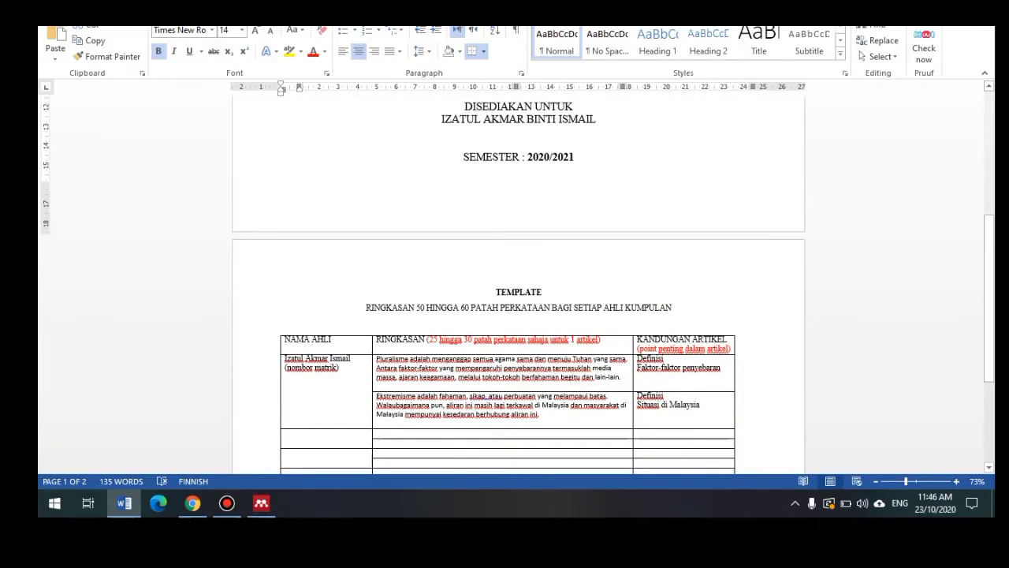
{"action": "scroll", "coordinate": [518, 276], "scroll_direction": "down", "scroll_amount": 1}
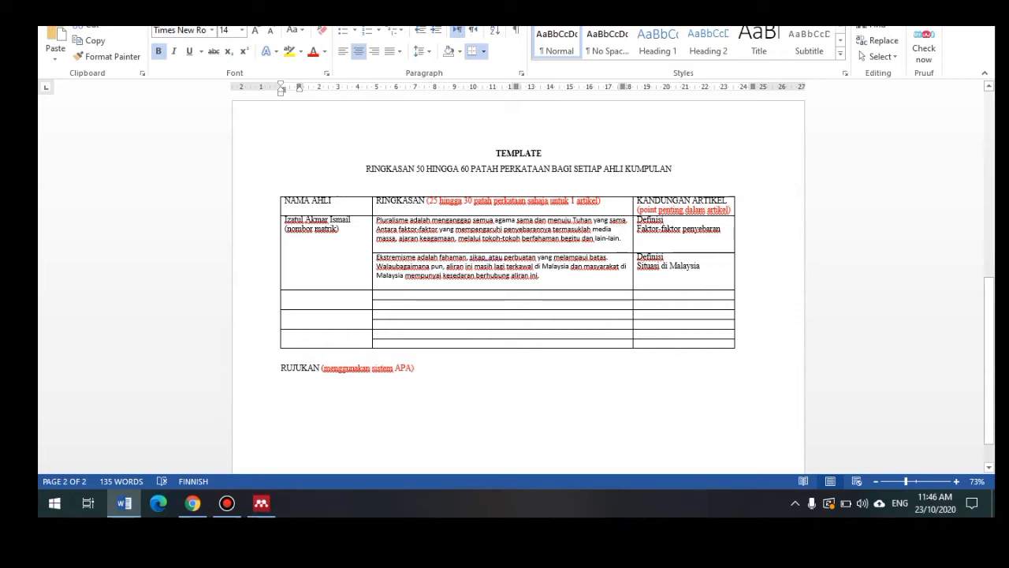
{"action": "key", "text": "alt+Tab"}
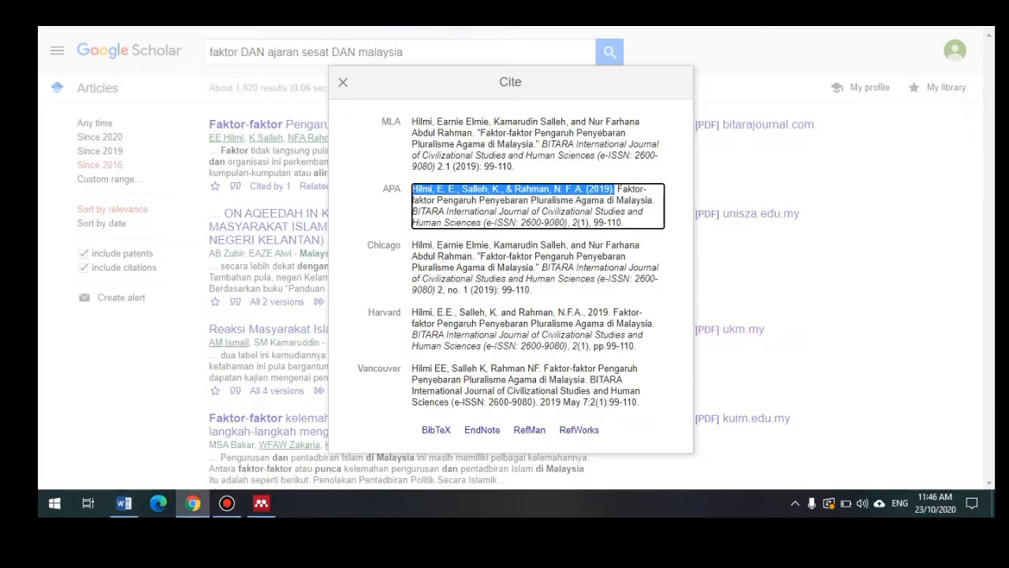
{"action": "right_click", "coordinate": [458, 195]}
{"action": "left_click", "coordinate": [478, 200]}
{"action": "left_click", "coordinate": [123, 503]}
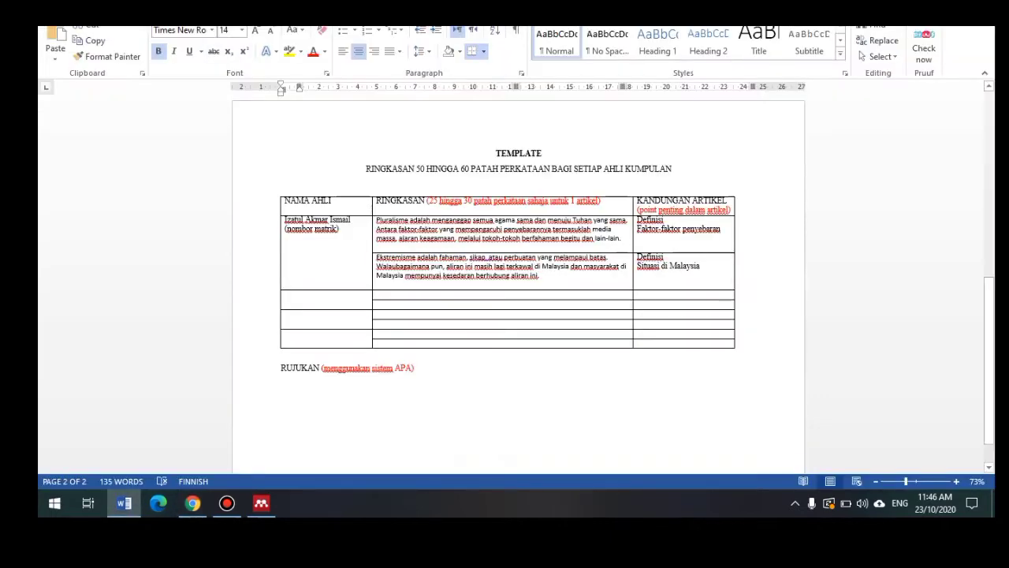
{"action": "left_click", "coordinate": [621, 238]}
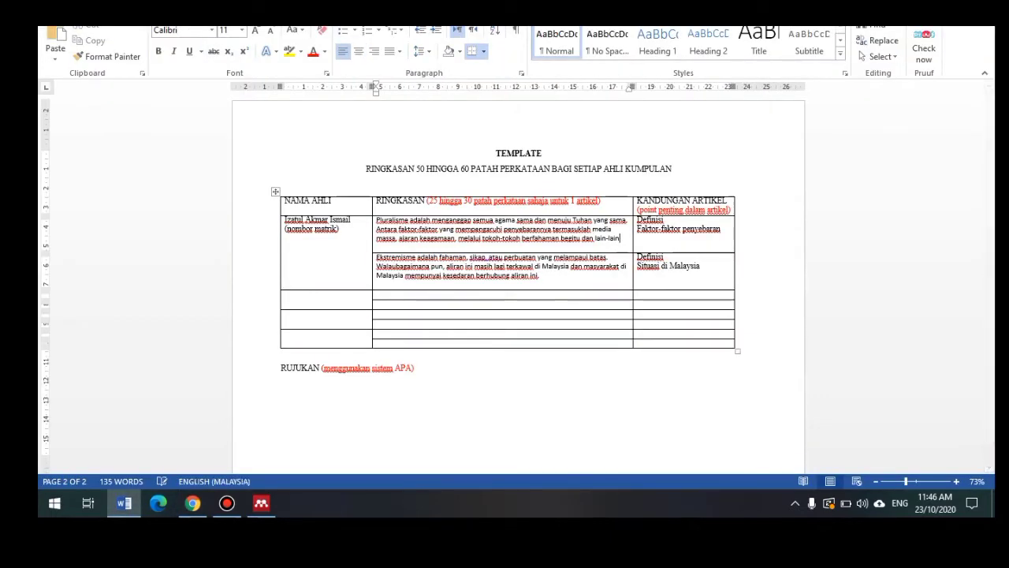
{"action": "key", "text": "ctrl+v"}
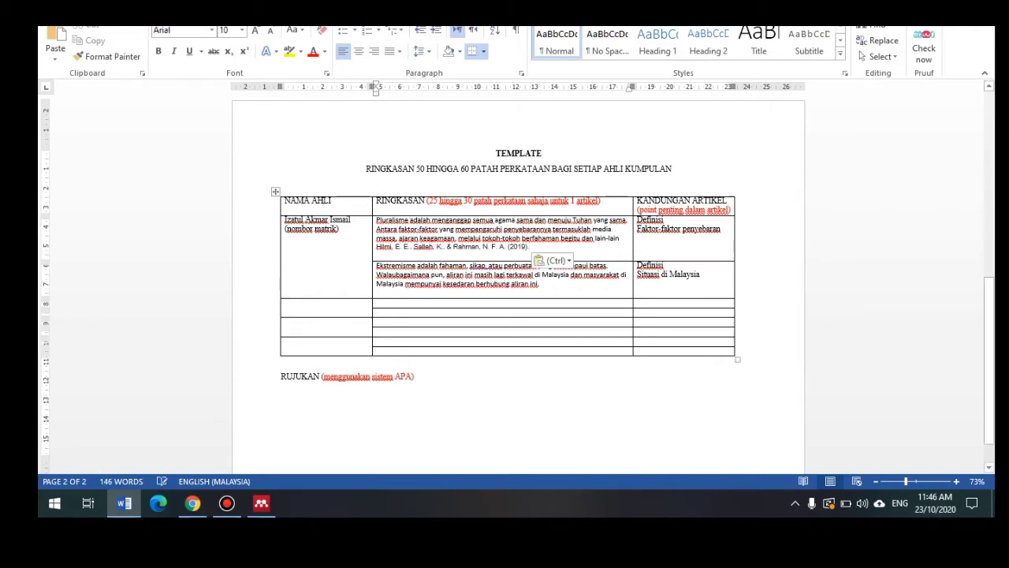
Step: Format the pasted text as a parenthetical citation ending ', 2019)'
{"action": "left_click", "coordinate": [377, 247]}
{"action": "type", "text": "("}
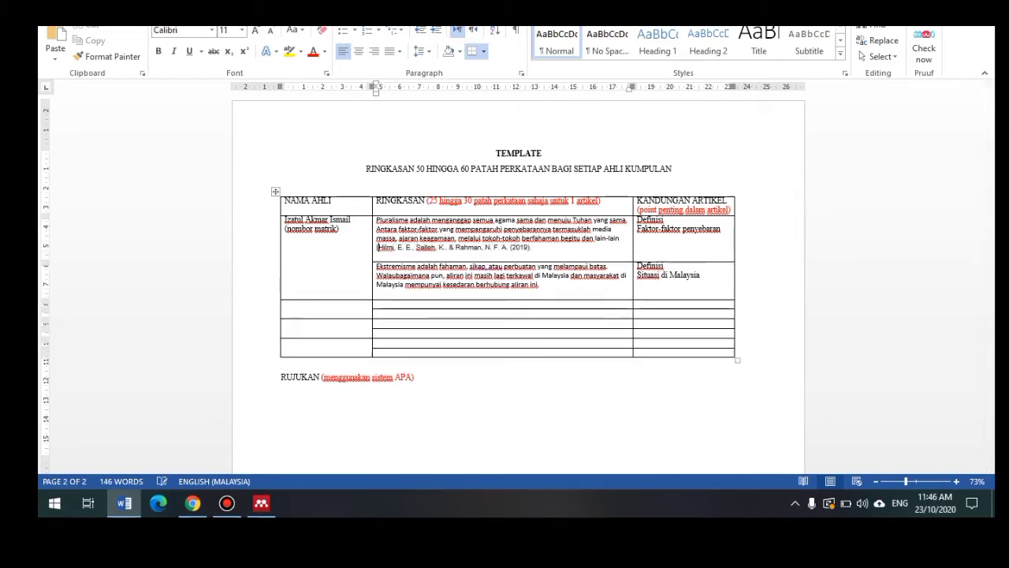
{"action": "left_click", "coordinate": [512, 247]}
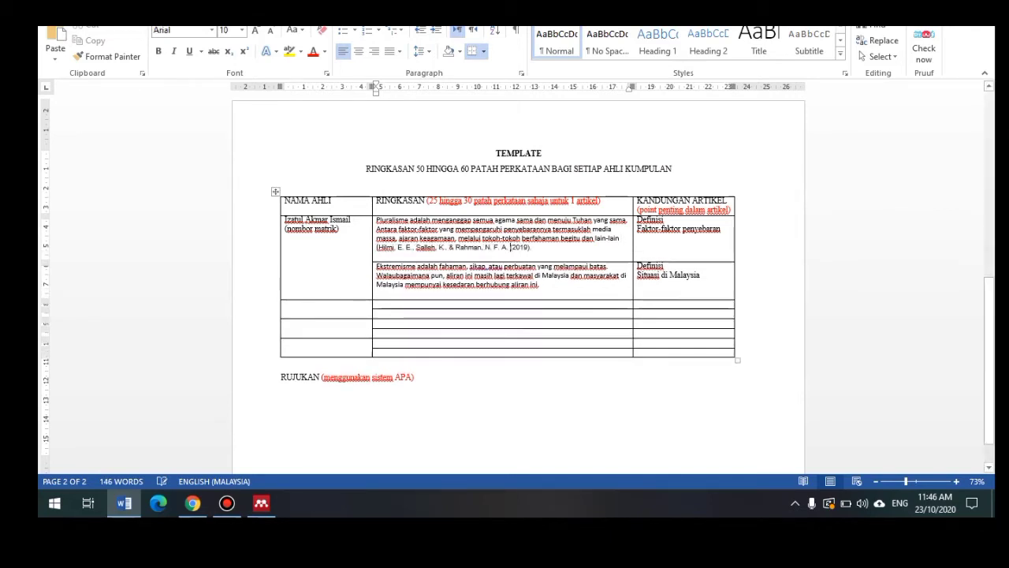
{"action": "key", "text": "BackSpace"}
{"action": "key", "text": "BackSpace"}
{"action": "type", "text": ","}
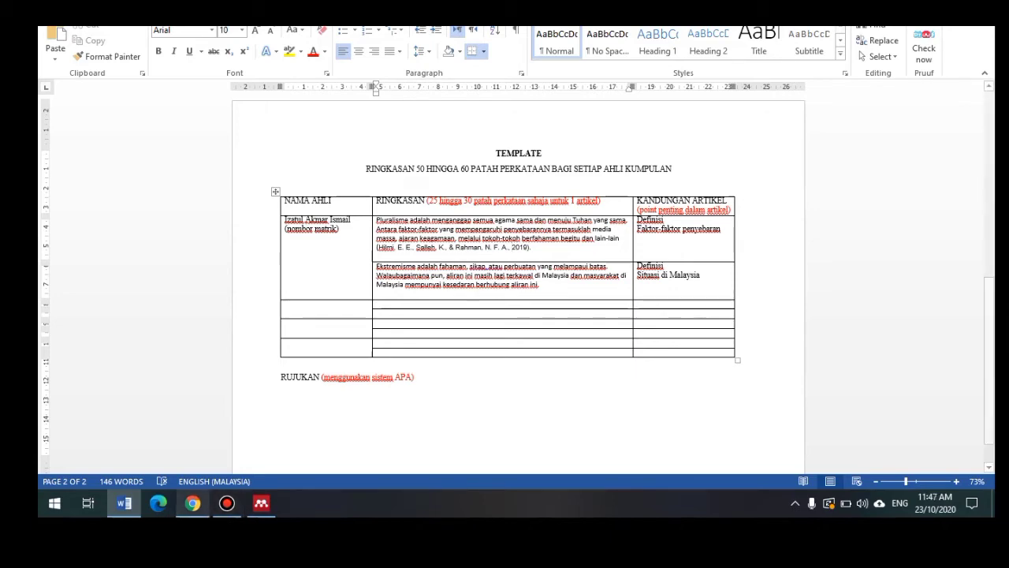
{"action": "left_click", "coordinate": [192, 503]}
{"action": "left_click", "coordinate": [617, 189]}
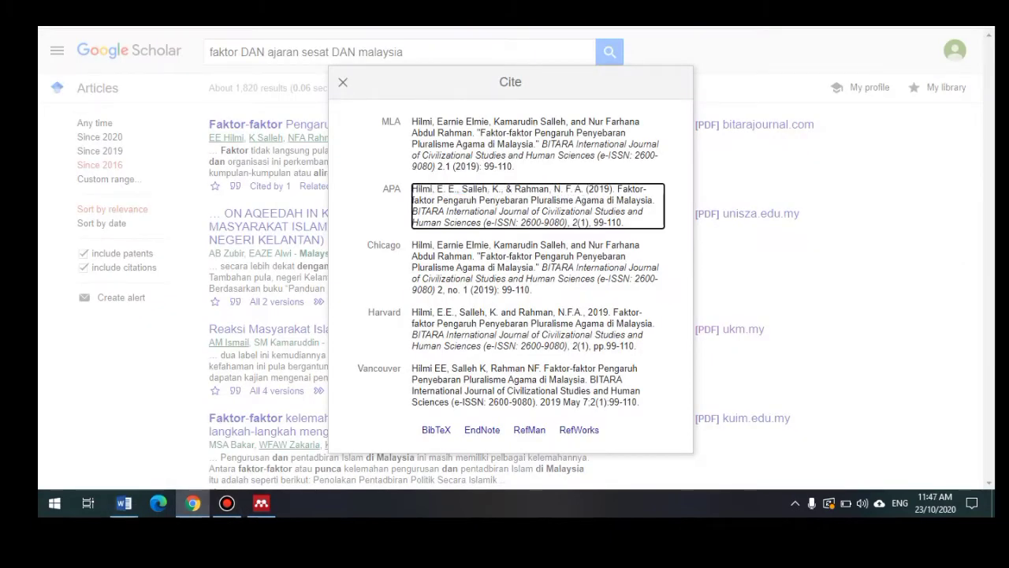
Step: Paste the full APA reference for the 2019 Pluralisme article below RUJUKAN, then close the Cite box
{"action": "left_click_drag", "start_coordinate": [623, 222], "coordinate": [411, 189]}
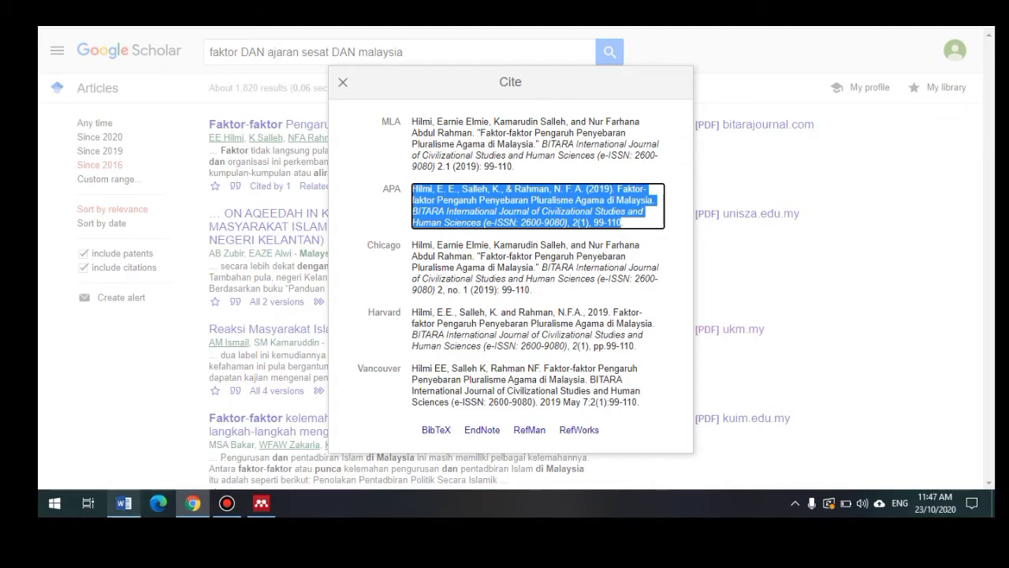
{"action": "left_click", "coordinate": [124, 503]}
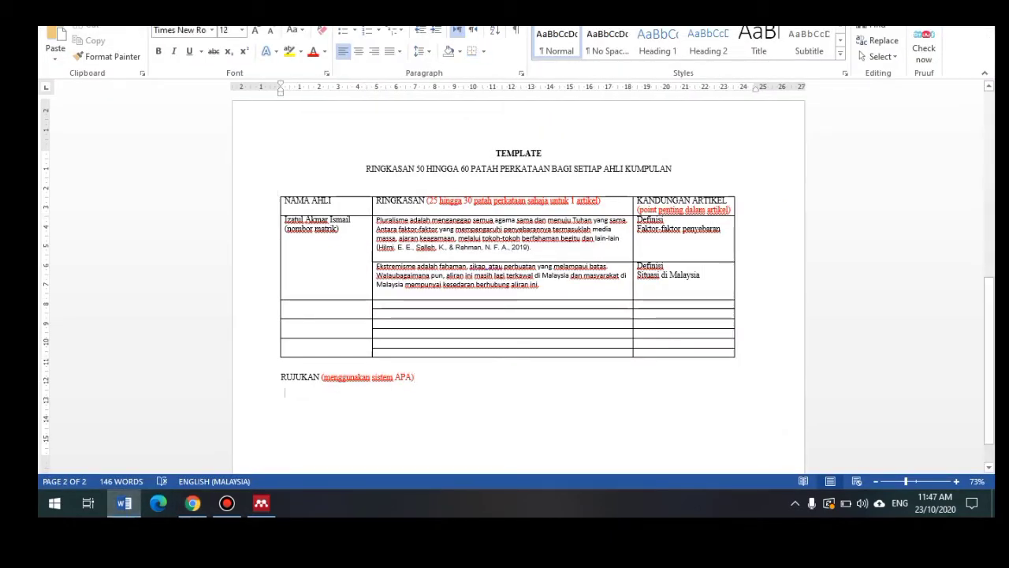
{"action": "key", "text": "ctrl+v"}
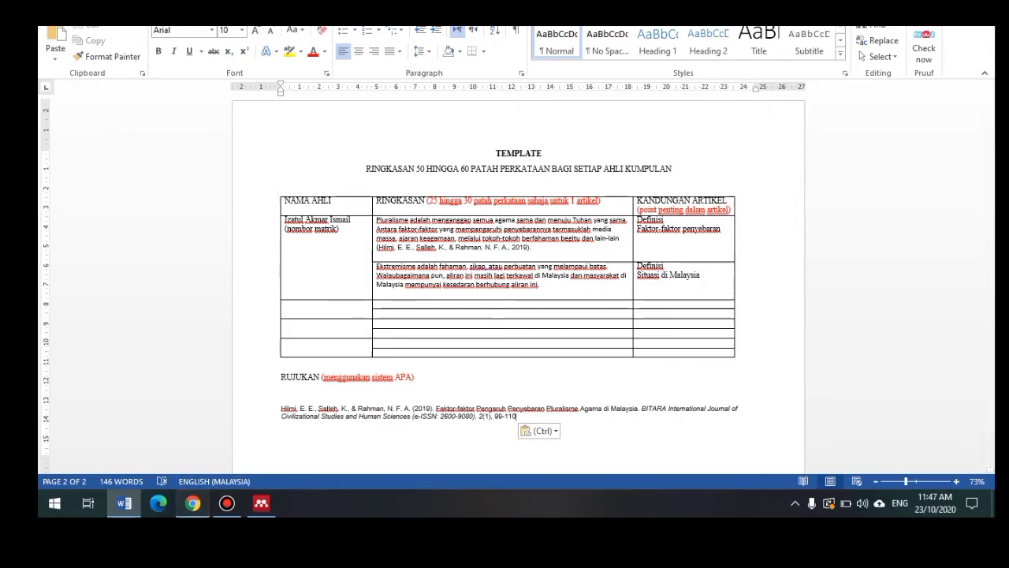
{"action": "left_click", "coordinate": [193, 503]}
{"action": "left_click", "coordinate": [343, 82]}
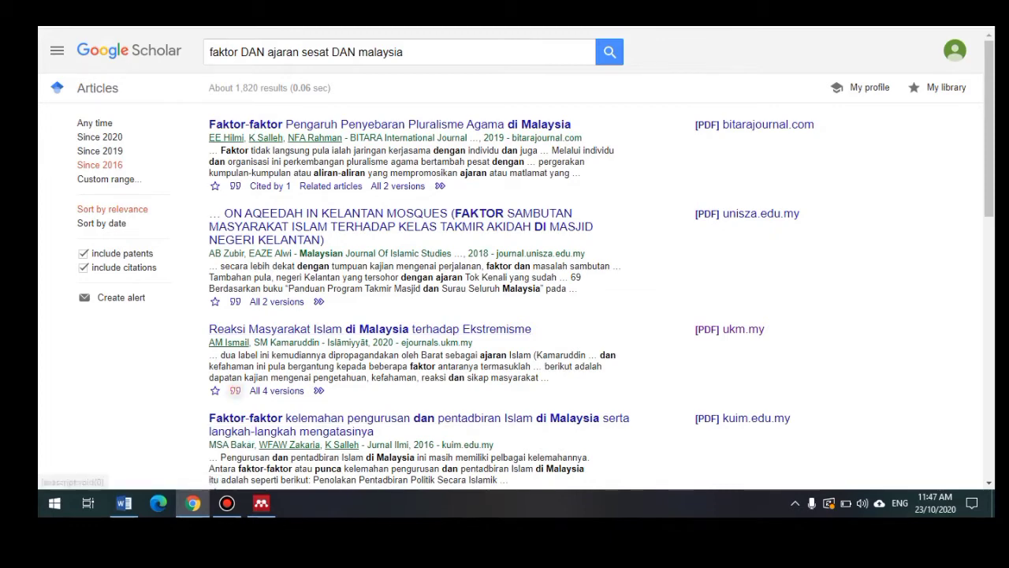
Step: Copy the APA authors and year for 'Reaksi Masyarakat Islam di Malaysia' after the second summary
{"action": "left_click", "coordinate": [235, 390]}
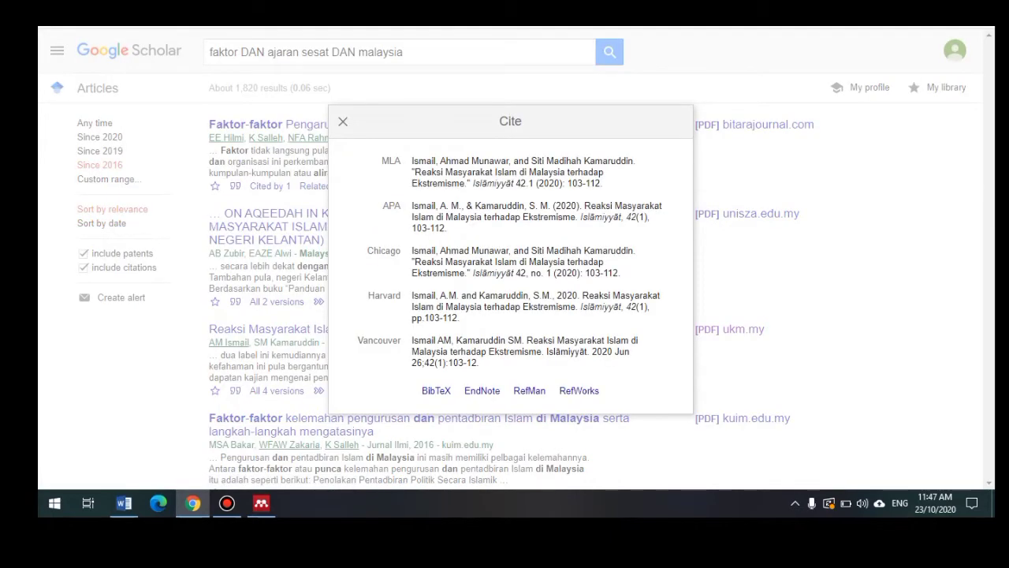
{"action": "triple_click", "coordinate": [505, 216]}
{"action": "left_click", "coordinate": [505, 217]}
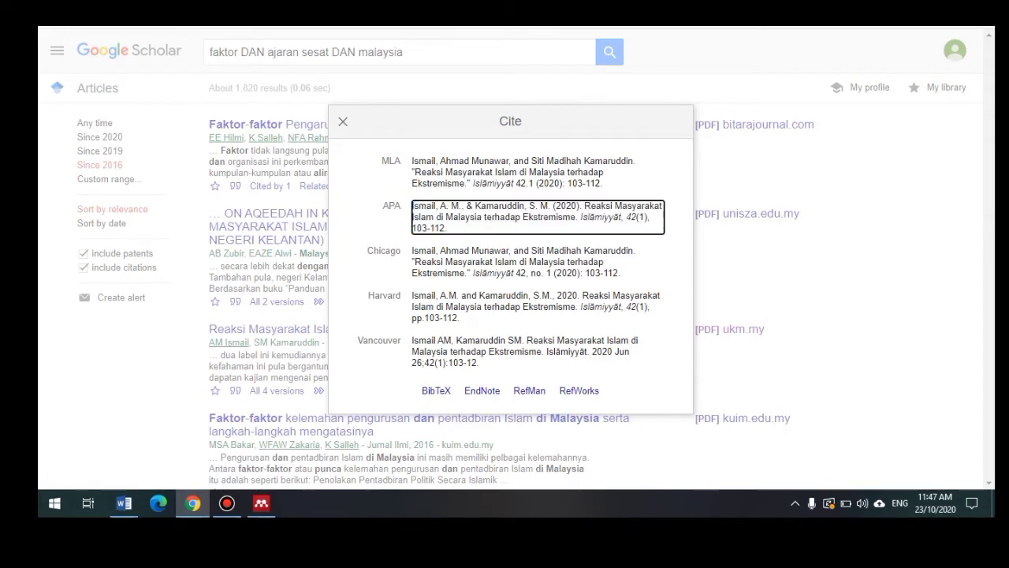
{"action": "left_click_drag", "start_coordinate": [578, 206], "coordinate": [412, 206]}
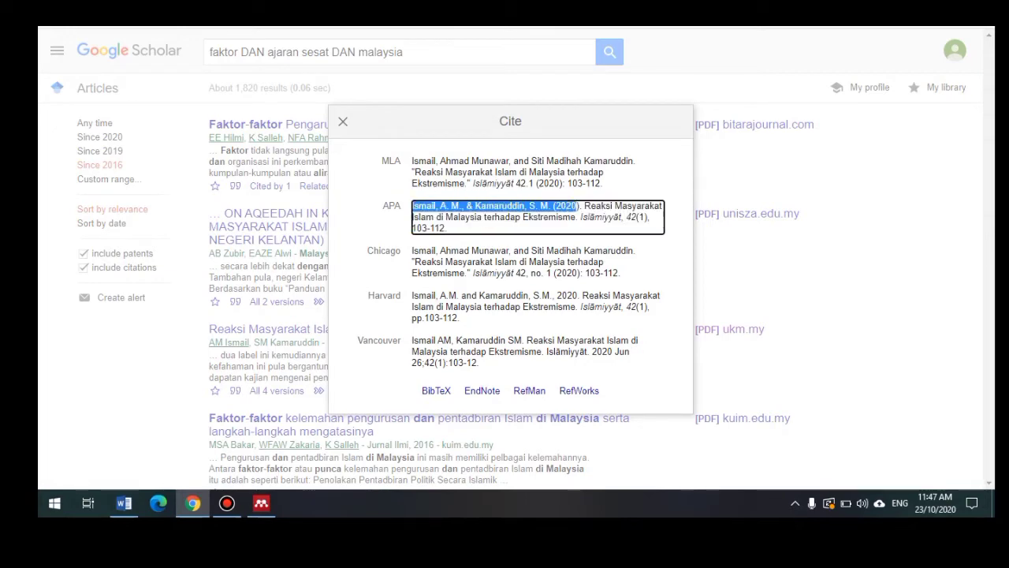
{"action": "left_click", "coordinate": [123, 503]}
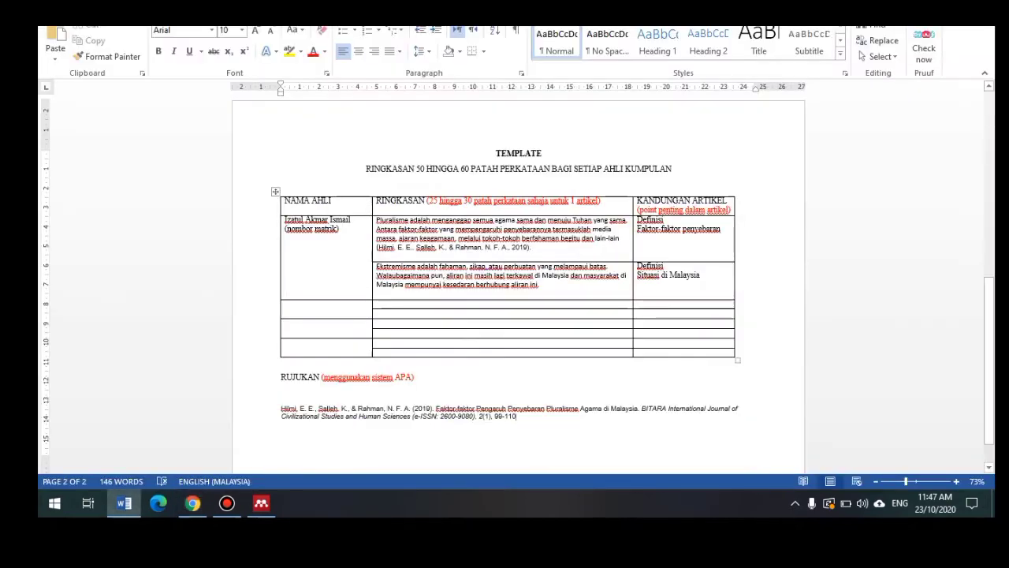
{"action": "key", "text": "ctrl+v"}
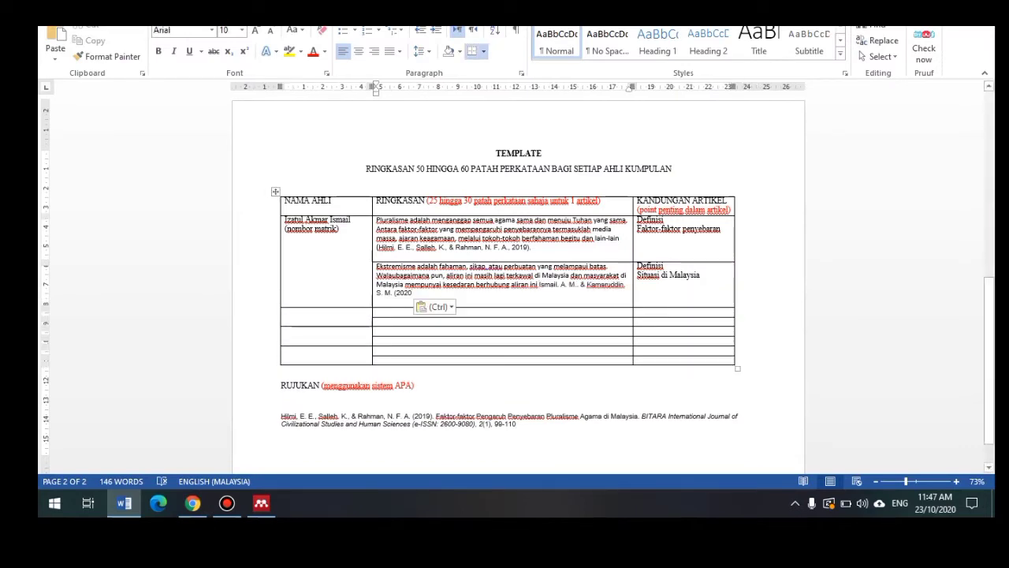
Step: Wrap the pasted citation in parentheses with a comma before 2020
{"action": "left_click", "coordinate": [540, 285]}
{"action": "type", "text": "("}
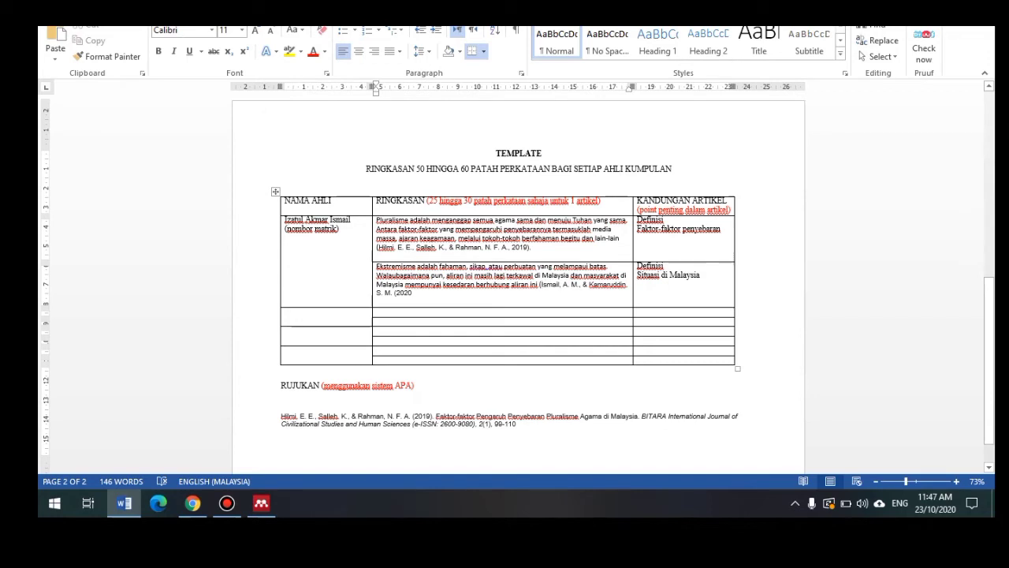
{"action": "key", "text": "Down"}
{"action": "type", "text": ")"}
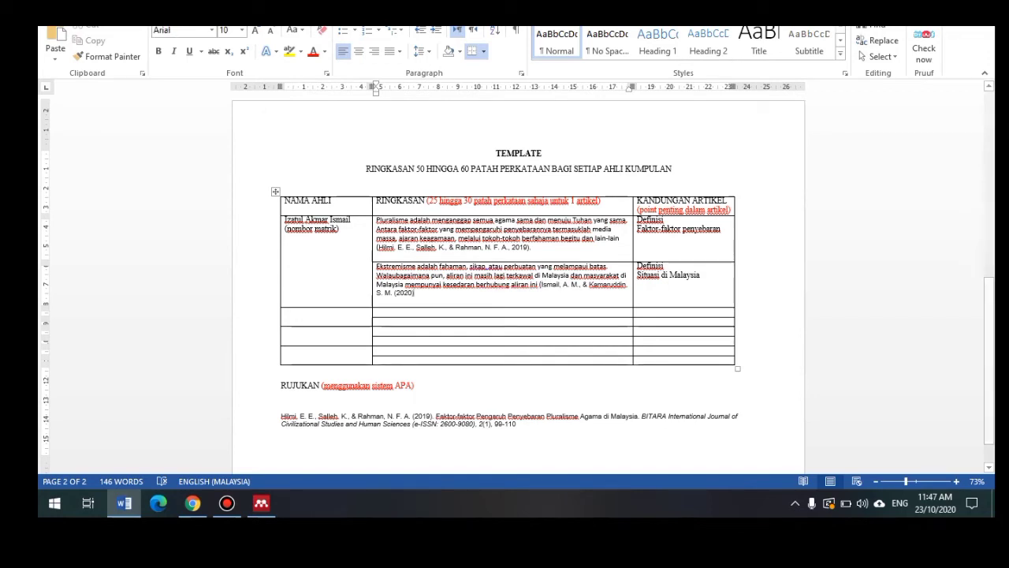
{"action": "key", "text": "BackSpace"}
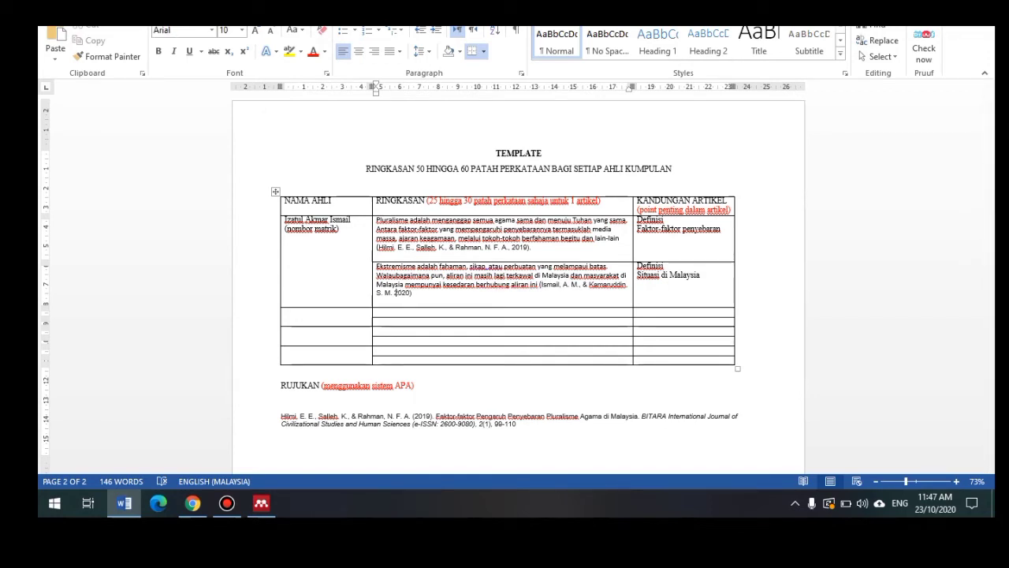
{"action": "key", "text": "BackSpace"}
{"action": "type", "text": ","}
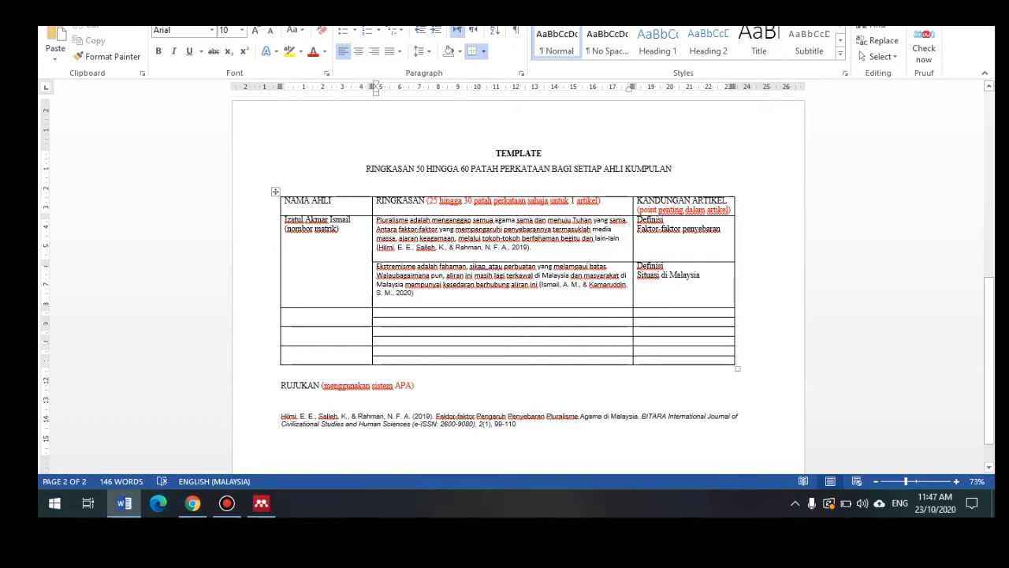
Step: Select the full APA reference for the 2020 Reaksi Masyarakat Islam article in Google Scholar
{"action": "left_click", "coordinate": [193, 503]}
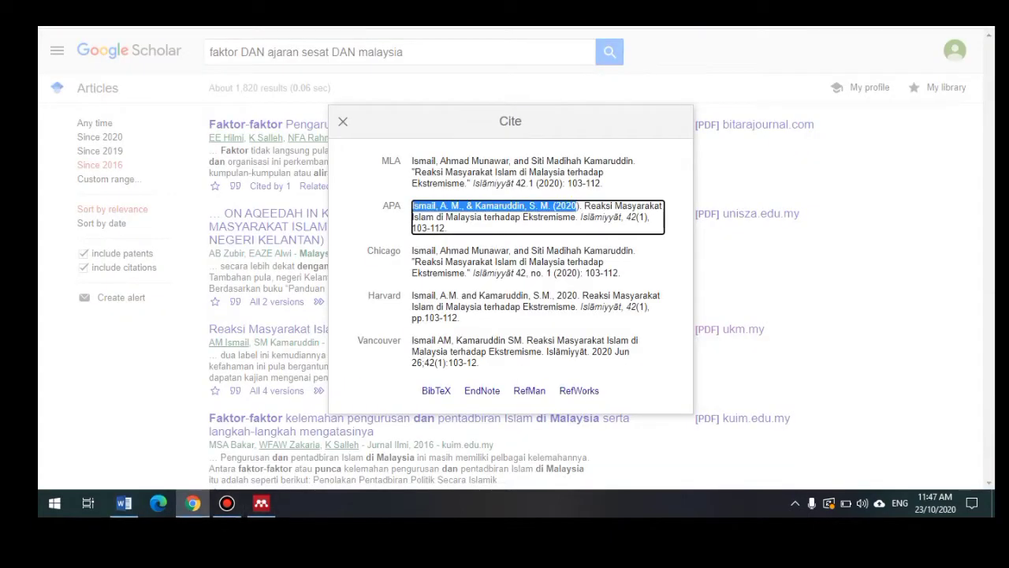
{"action": "left_click", "coordinate": [414, 206]}
{"action": "left_click_drag", "start_coordinate": [447, 229], "coordinate": [412, 206]}
{"action": "key", "text": "ctrl+c"}
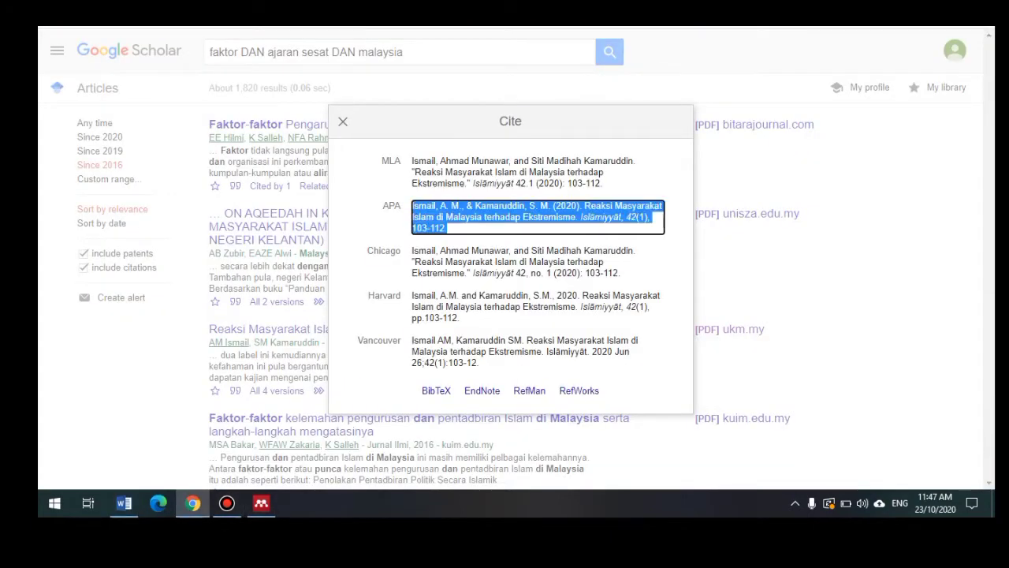
Step: Paste it into Word as the second RUJUKAN entry, below the first reference
{"action": "left_click", "coordinate": [88, 503]}
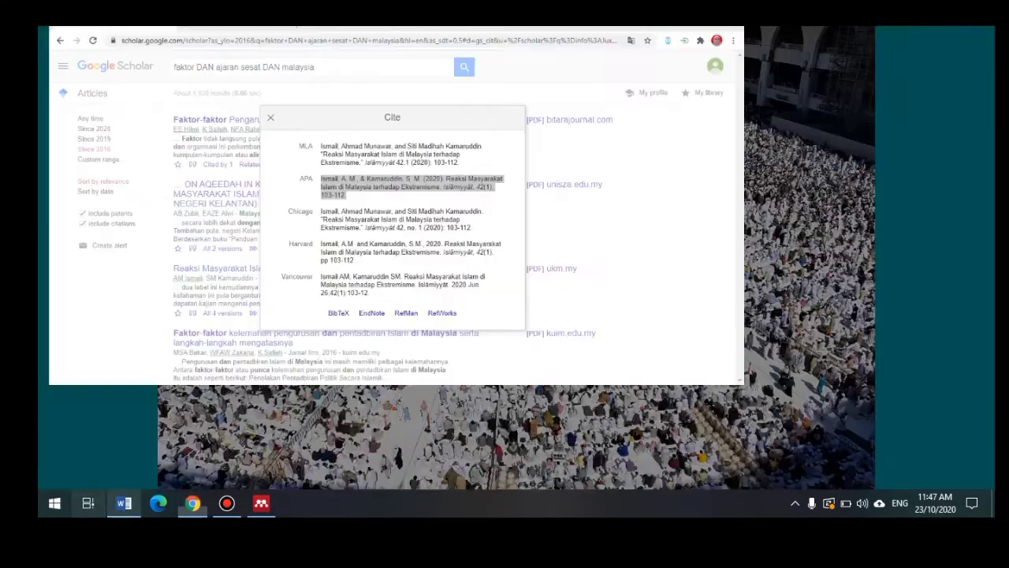
{"action": "left_click", "coordinate": [124, 503]}
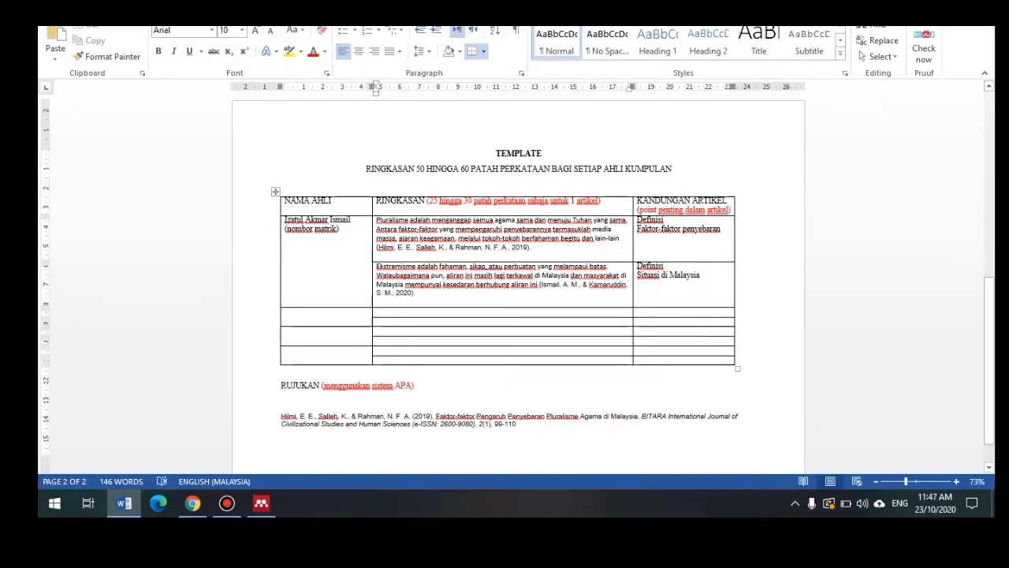
{"action": "left_click", "coordinate": [517, 424]}
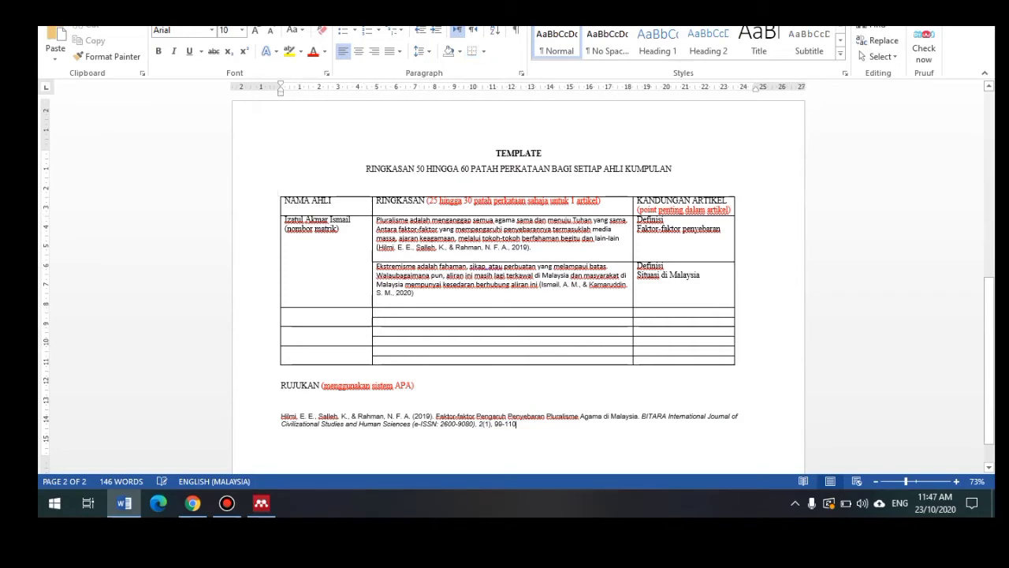
{"action": "key", "text": "Return"}
{"action": "key", "text": "ctrl+v"}
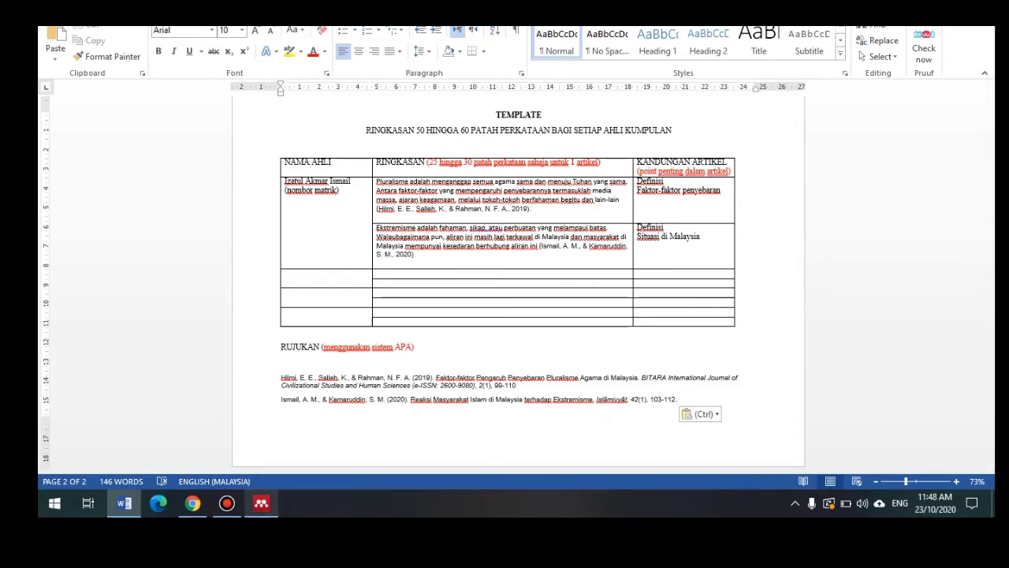
{"action": "left_click", "coordinate": [261, 502]}
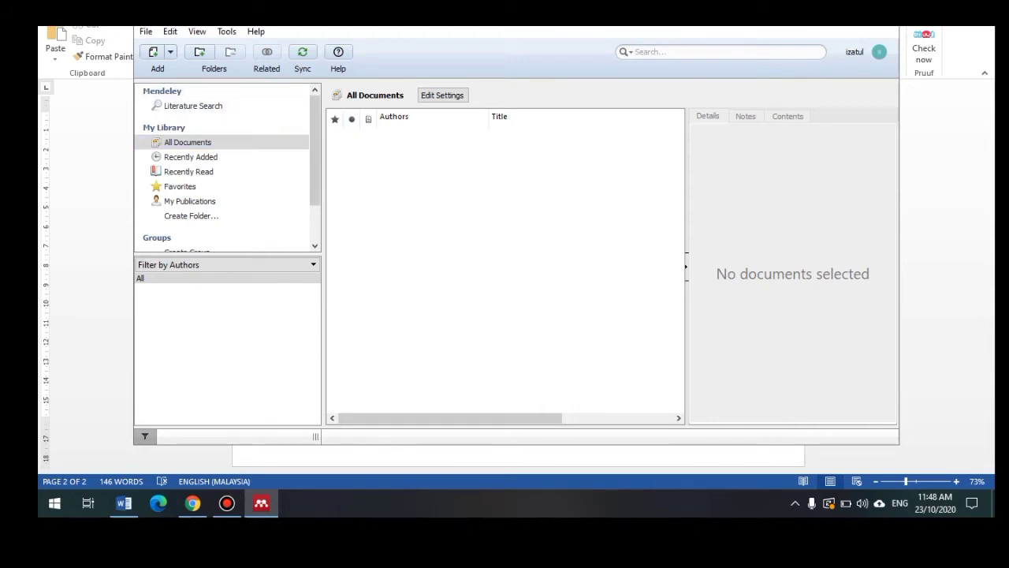
Step: Browse Mendeley's Add Files picker through the EDITING and CTU 101 folders, then close it without importing
{"action": "left_click", "coordinate": [170, 52]}
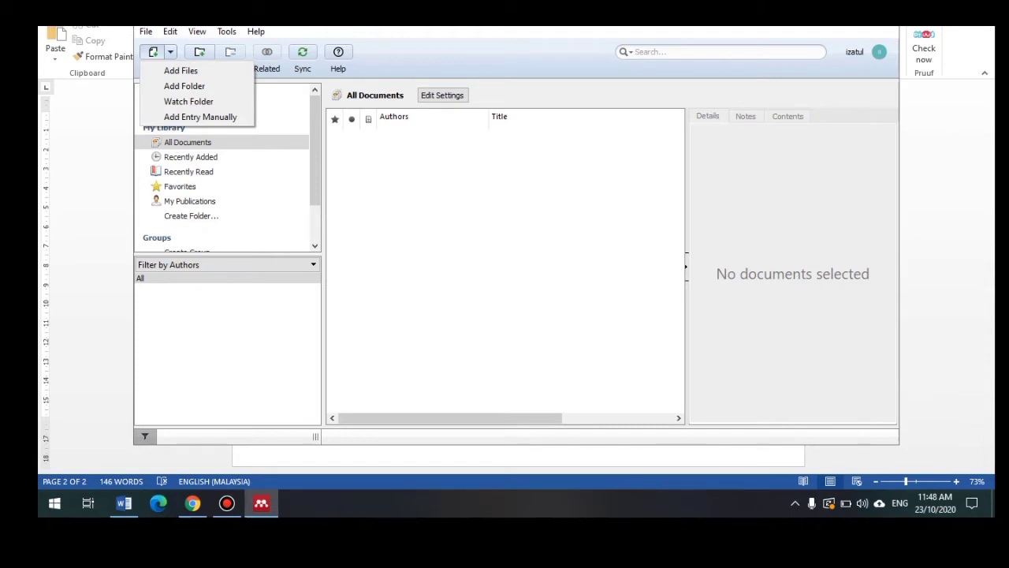
{"action": "left_click", "coordinate": [181, 70]}
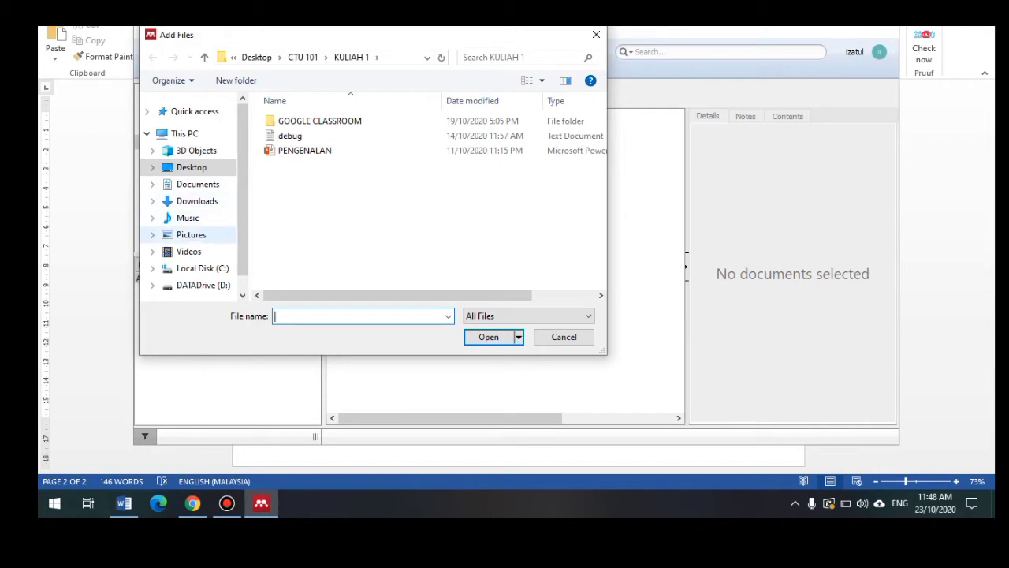
{"action": "left_click", "coordinate": [191, 167]}
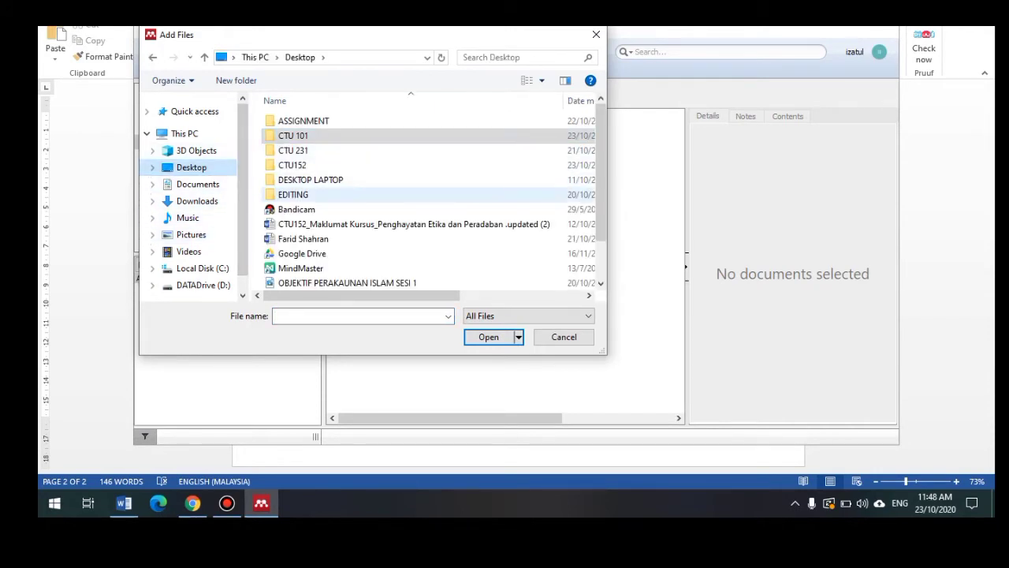
{"action": "double_click", "coordinate": [294, 194]}
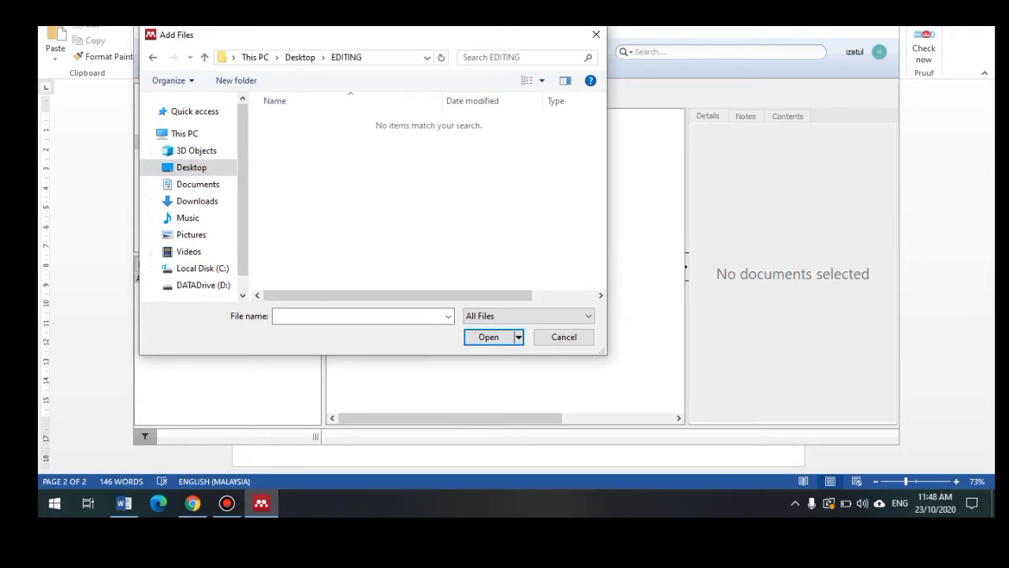
{"action": "left_click", "coordinate": [153, 58]}
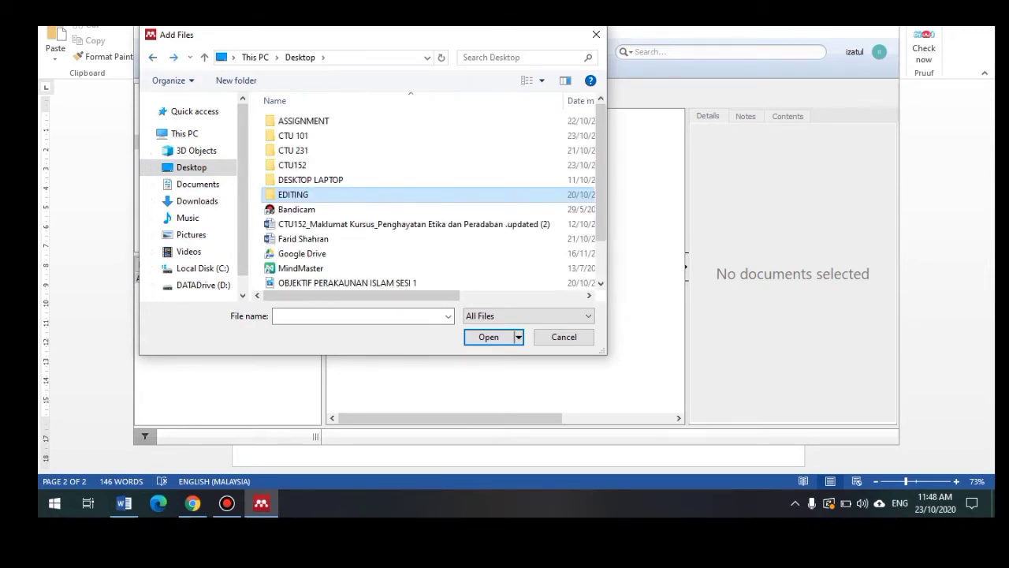
{"action": "scroll", "coordinate": [430, 194], "scroll_direction": "down", "scroll_amount": 1}
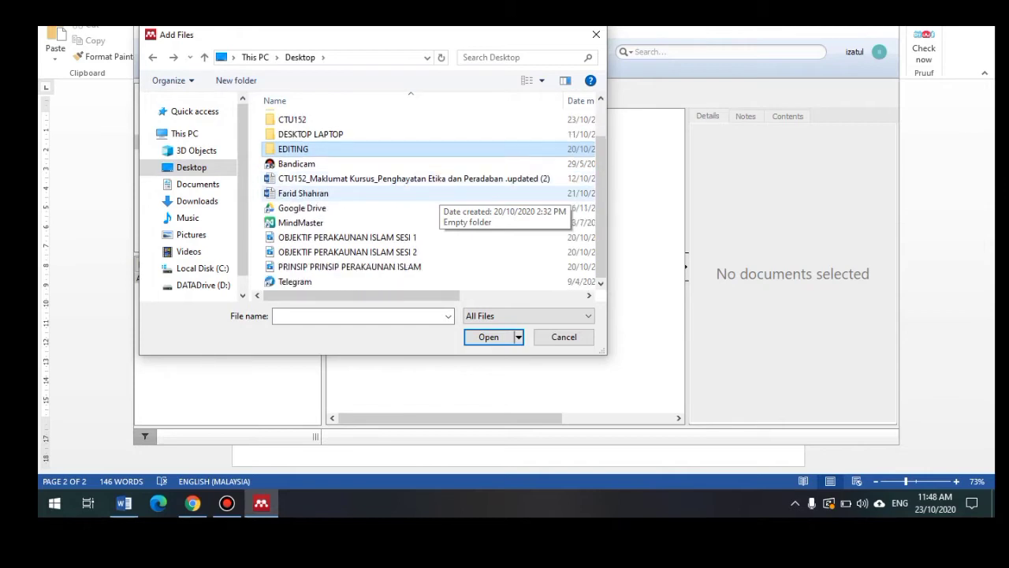
{"action": "scroll", "coordinate": [355, 194], "scroll_direction": "up", "scroll_amount": 1}
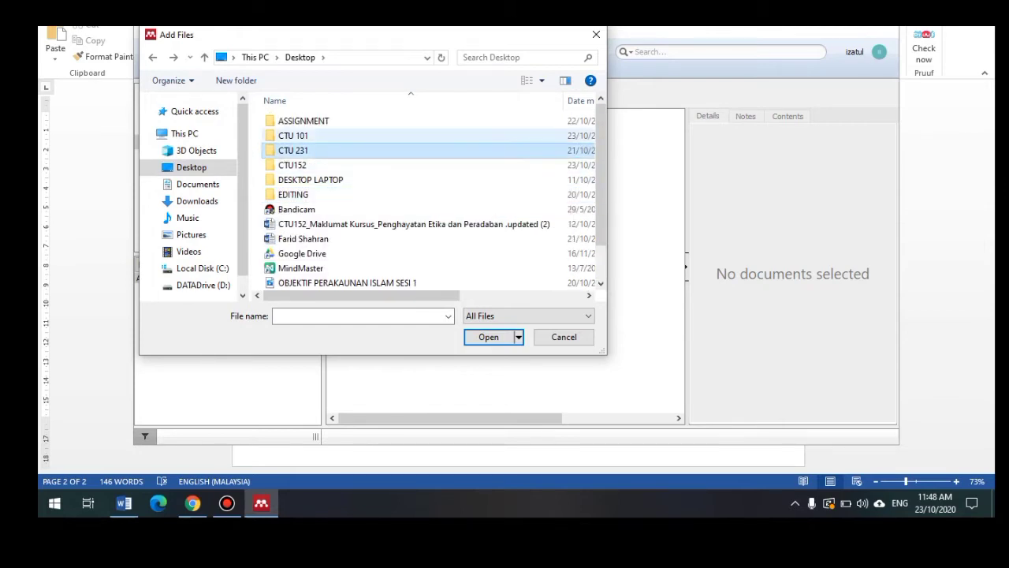
{"action": "double_click", "coordinate": [354, 135]}
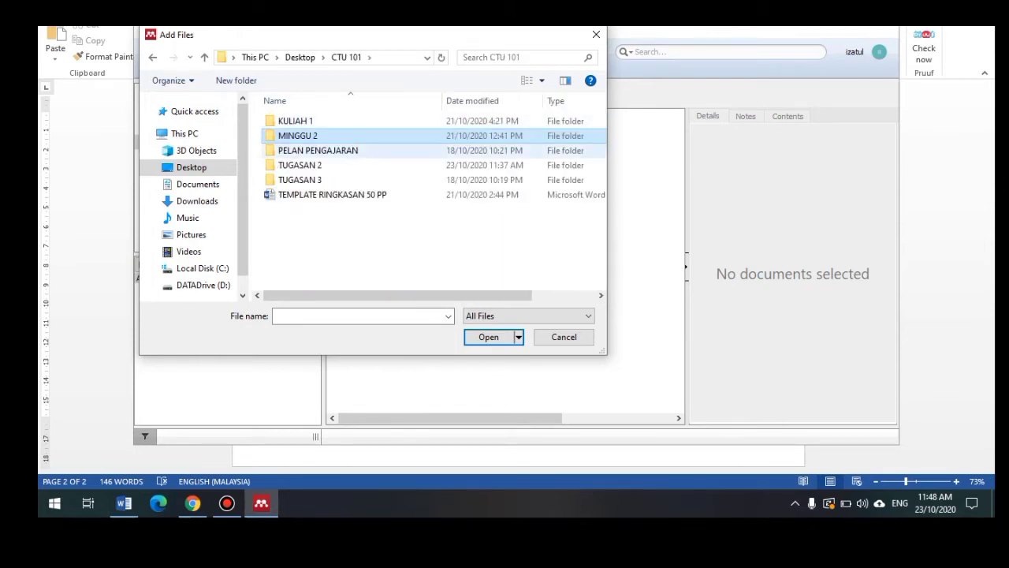
{"action": "left_click", "coordinate": [153, 57]}
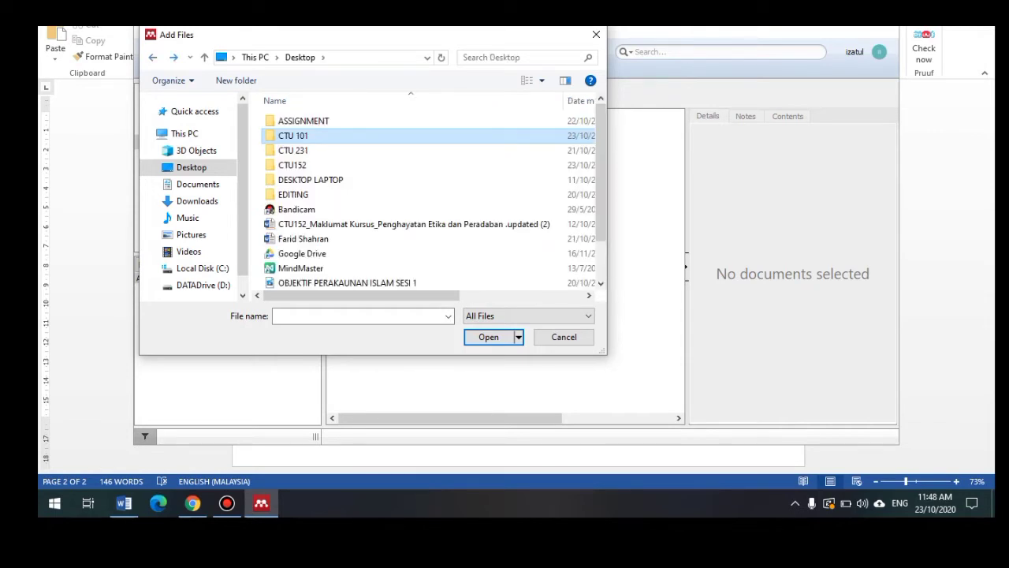
{"action": "scroll", "coordinate": [354, 152], "scroll_direction": "down", "scroll_amount": 1}
{"action": "left_click", "coordinate": [596, 35]}
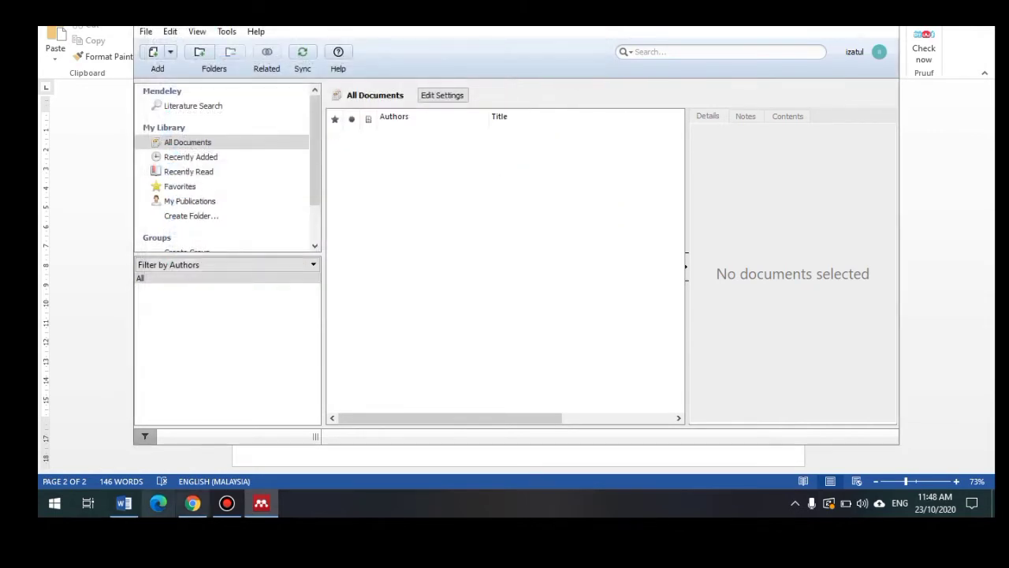
{"action": "left_click", "coordinate": [193, 503]}
Step: Close the Scholar citation formats and open the first result's bitarajournal.com PDF
{"action": "left_click", "coordinate": [544, 235]}
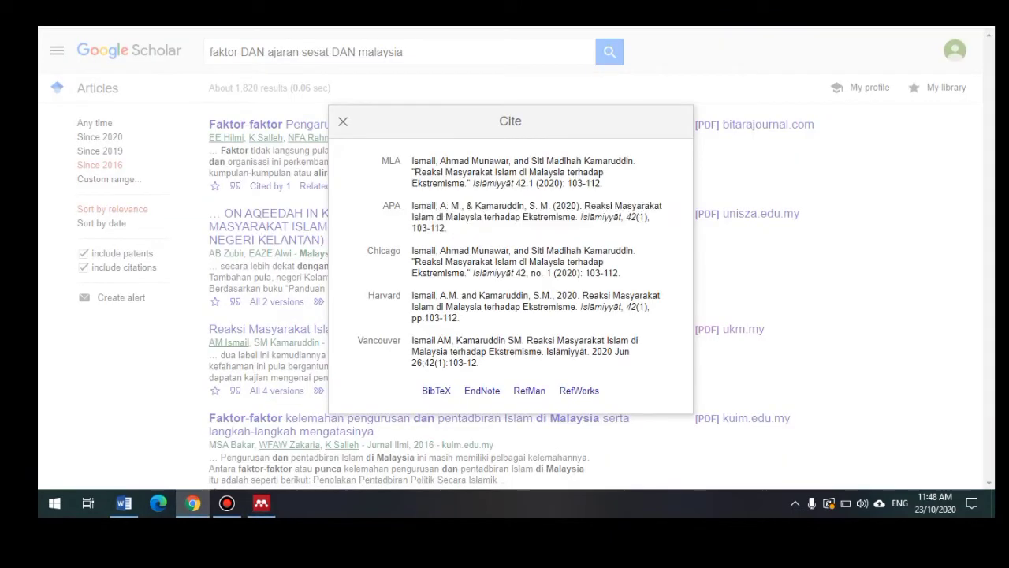
{"action": "left_click", "coordinate": [343, 121]}
{"action": "left_click", "coordinate": [768, 125]}
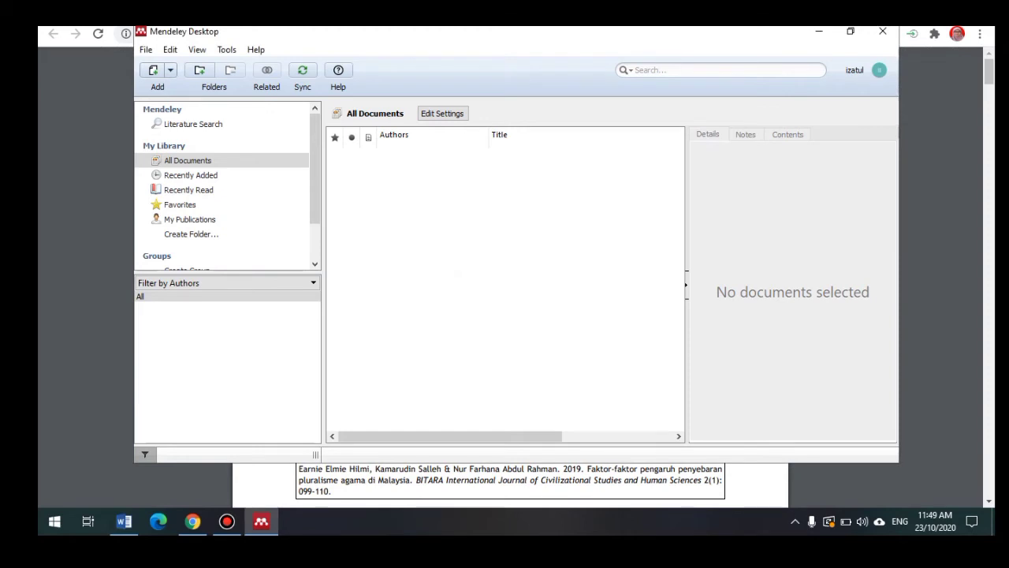
Step: Add both article PDFs from Desktop > ASSIGNMENT to the Mendeley library
{"action": "left_click", "coordinate": [170, 70]}
{"action": "left_click", "coordinate": [180, 89]}
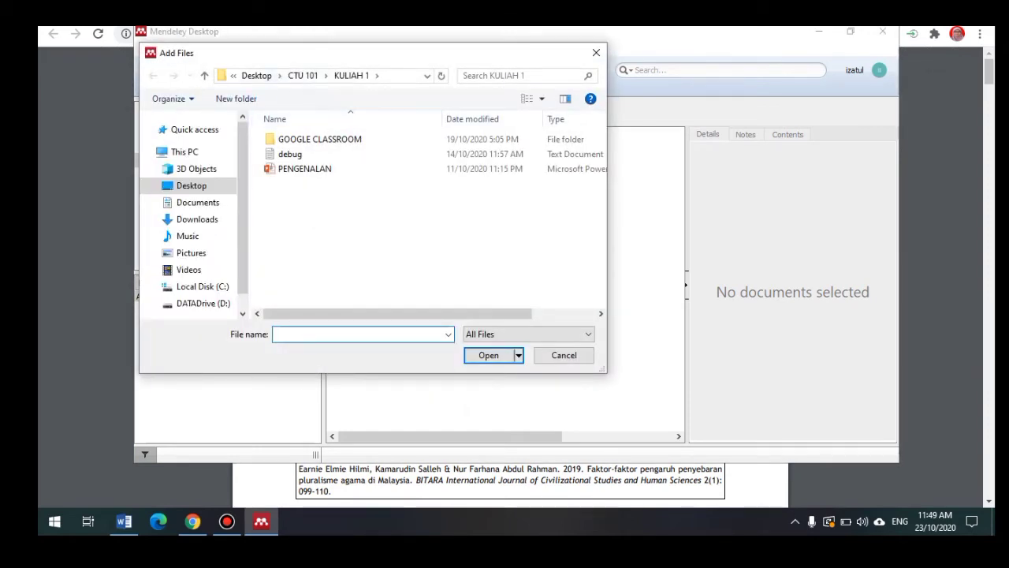
{"action": "left_click", "coordinate": [256, 75]}
{"action": "double_click", "coordinate": [304, 139]}
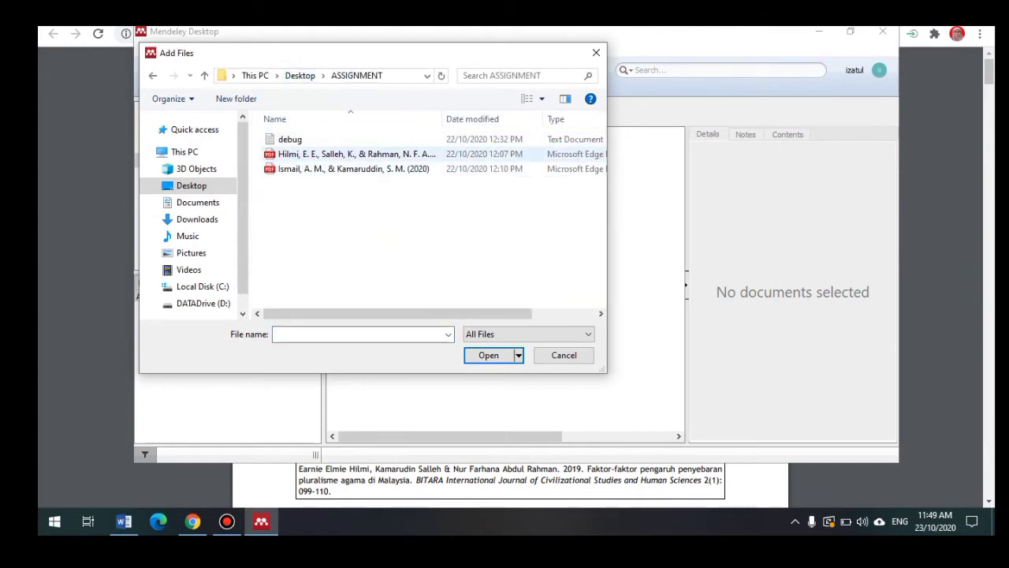
{"action": "left_click", "coordinate": [355, 154]}
{"action": "left_click", "coordinate": [355, 169], "text": "shift"}
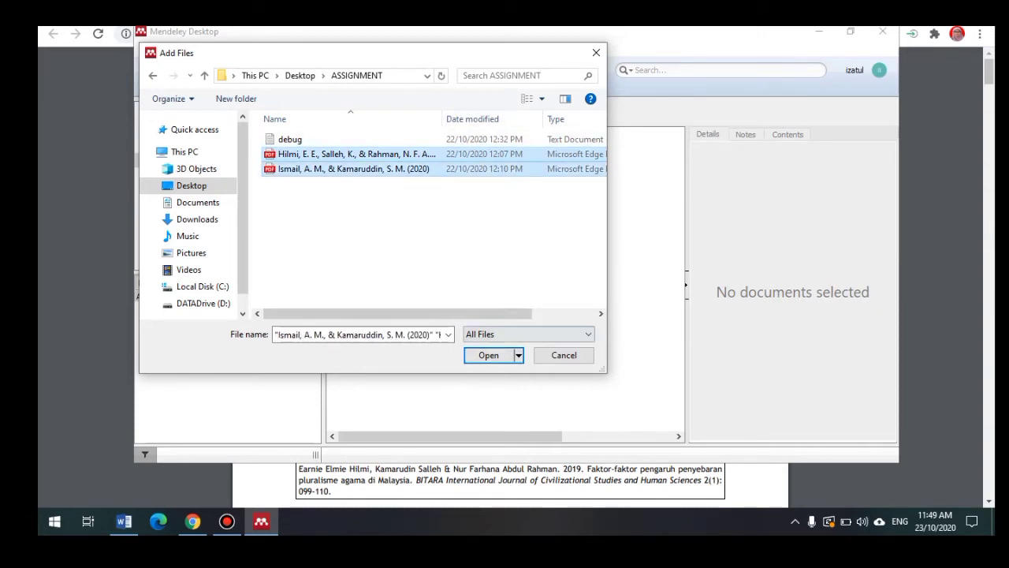
{"action": "left_click", "coordinate": [489, 354]}
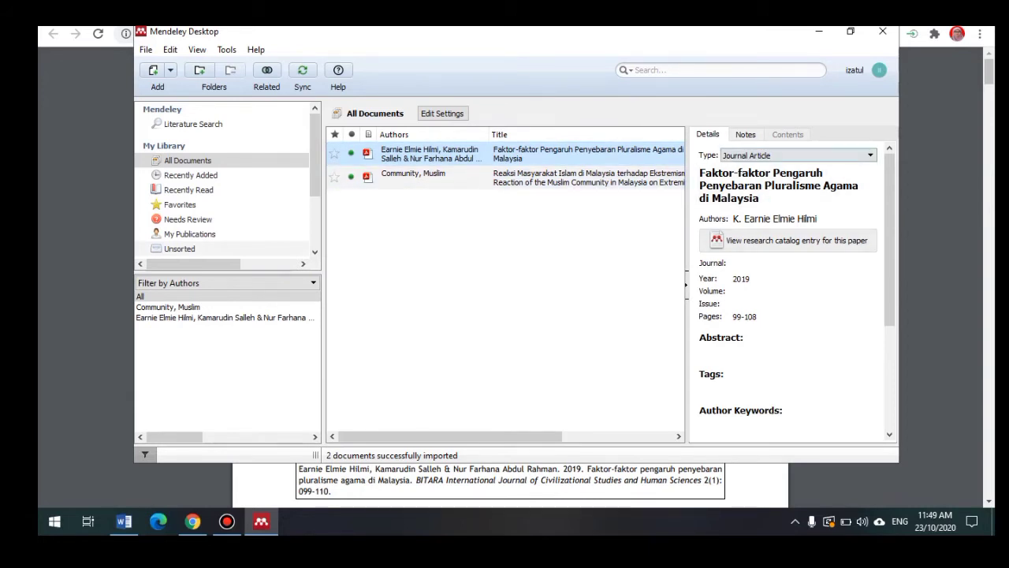
Step: Open the 2019 pluralism article, remove the stray footnote digit and put the second author on its own line
{"action": "left_click", "coordinate": [583, 154]}
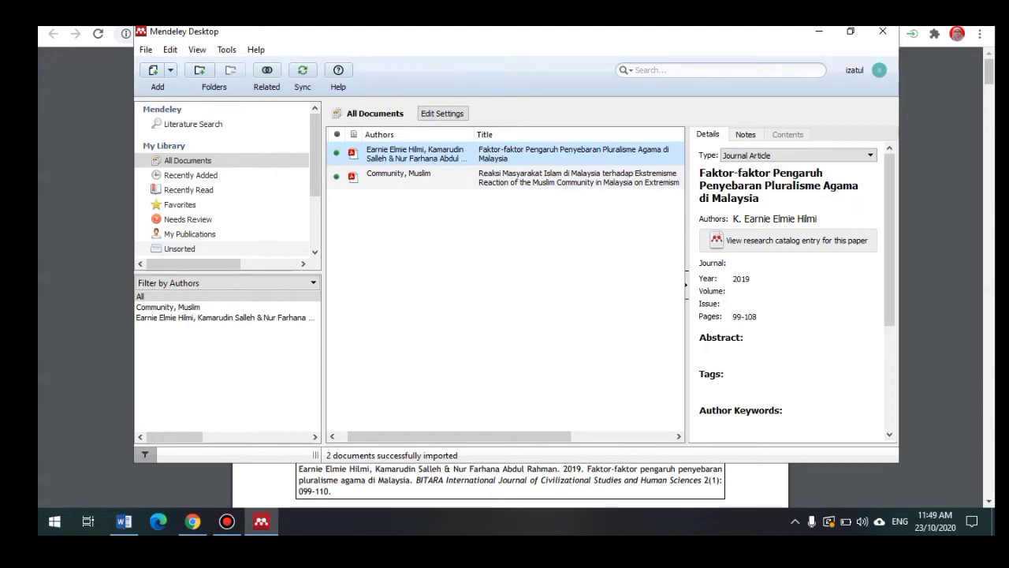
{"action": "double_click", "coordinate": [573, 154]}
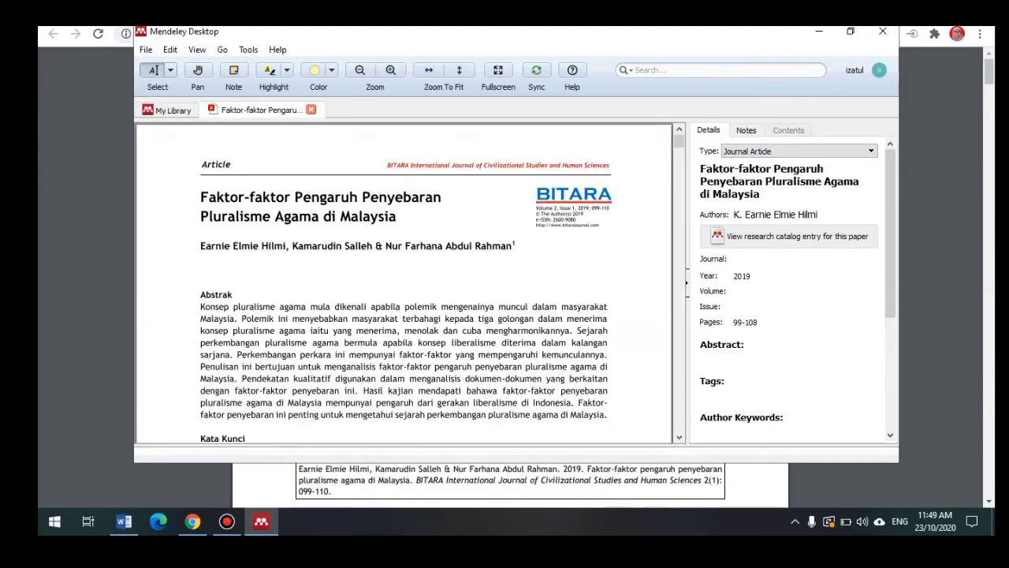
{"action": "left_click", "coordinate": [762, 214]}
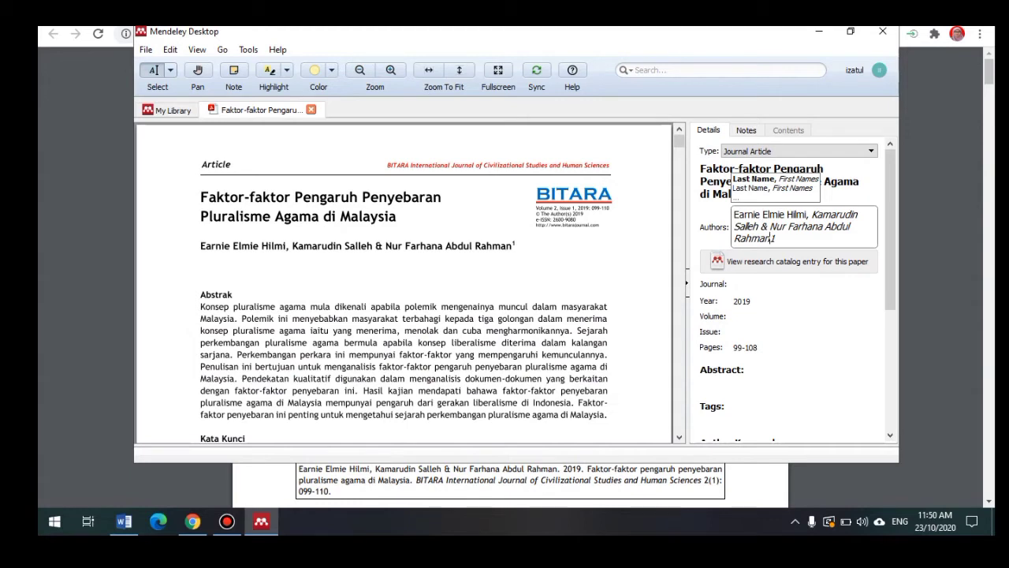
{"action": "key", "text": "BackSpace"}
{"action": "left_click", "coordinate": [812, 214]}
{"action": "key", "text": "BackSpace"}
{"action": "key", "text": "BackSpace"}
{"action": "key", "text": "Return"}
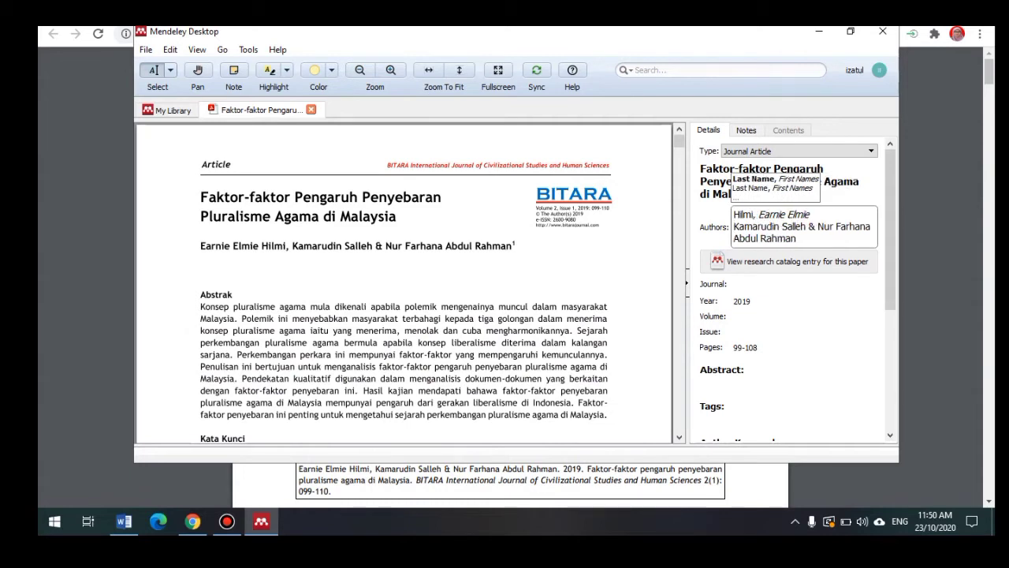
Step: Separate the third author, dropping the ampersand, and save the three-author list
{"action": "left_click", "coordinate": [813, 227]}
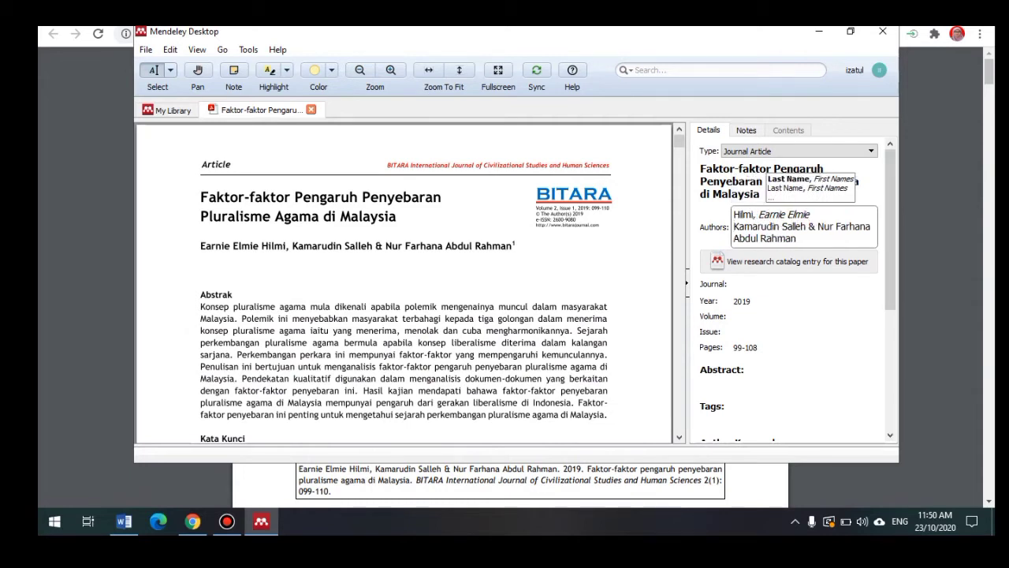
{"action": "key", "text": "BackSpace"}
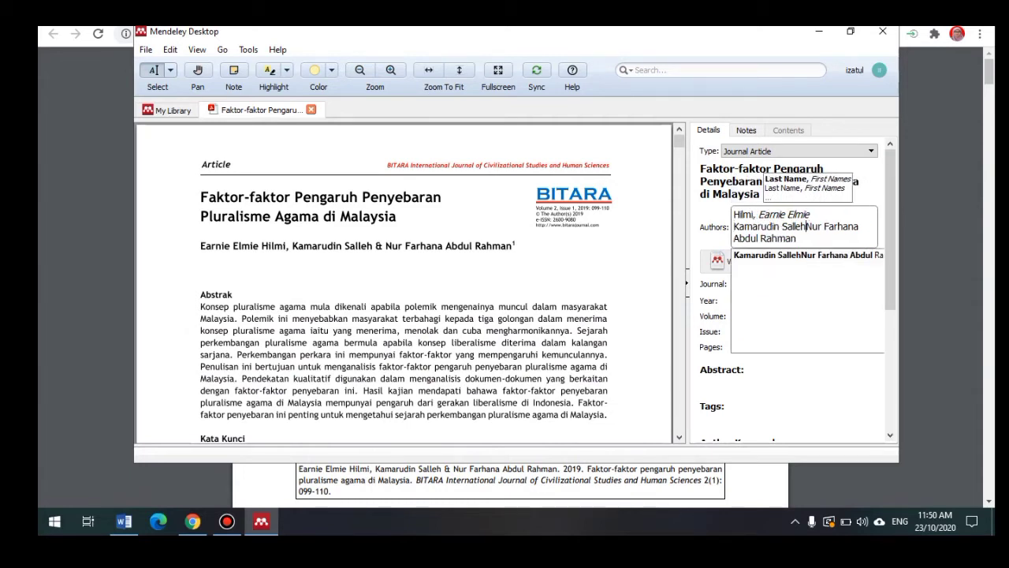
{"action": "key", "text": "BackSpace"}
{"action": "key", "text": "Return"}
{"action": "left_click", "coordinate": [813, 238]}
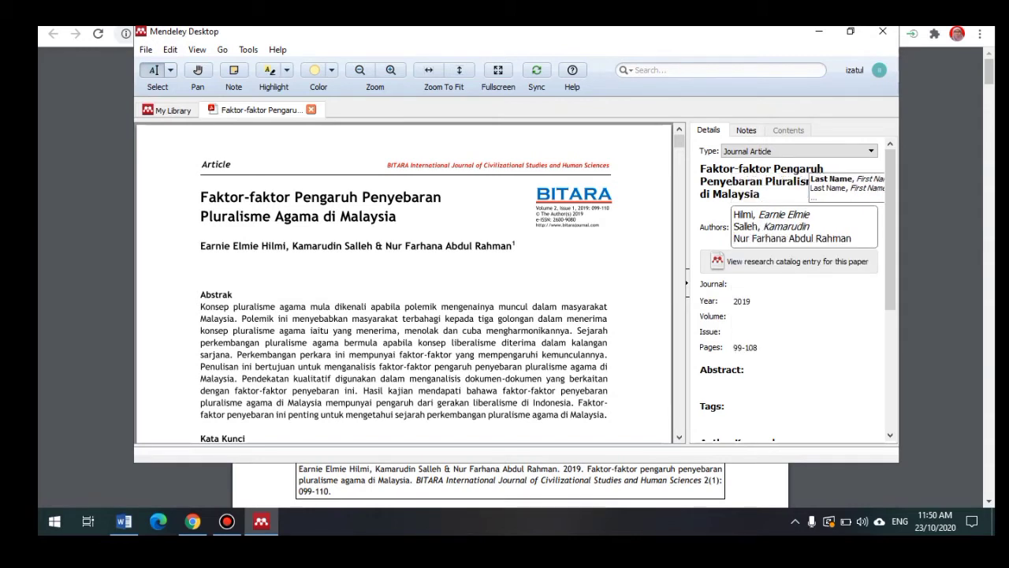
{"action": "key", "text": "Return"}
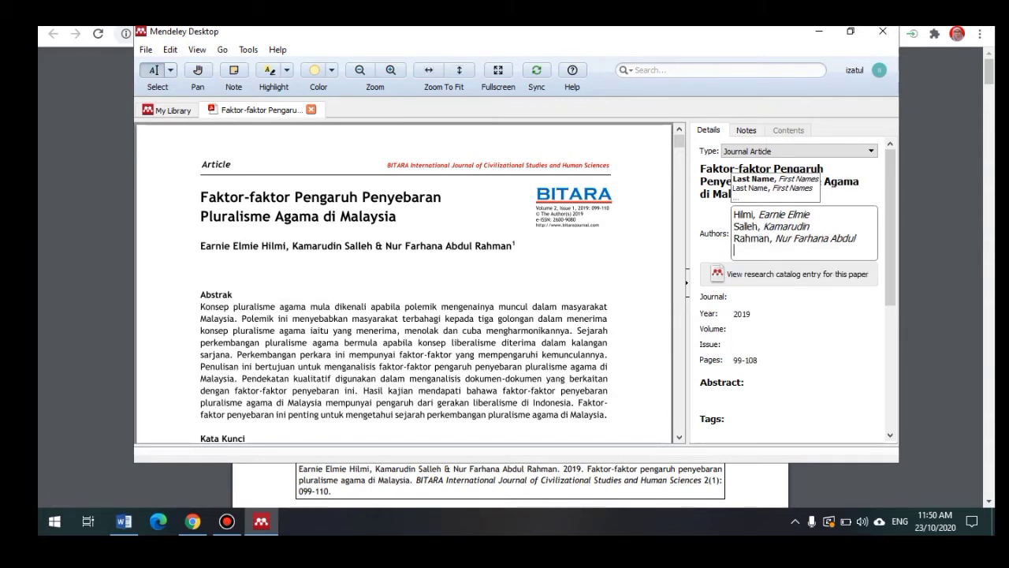
{"action": "left_click", "coordinate": [804, 385]}
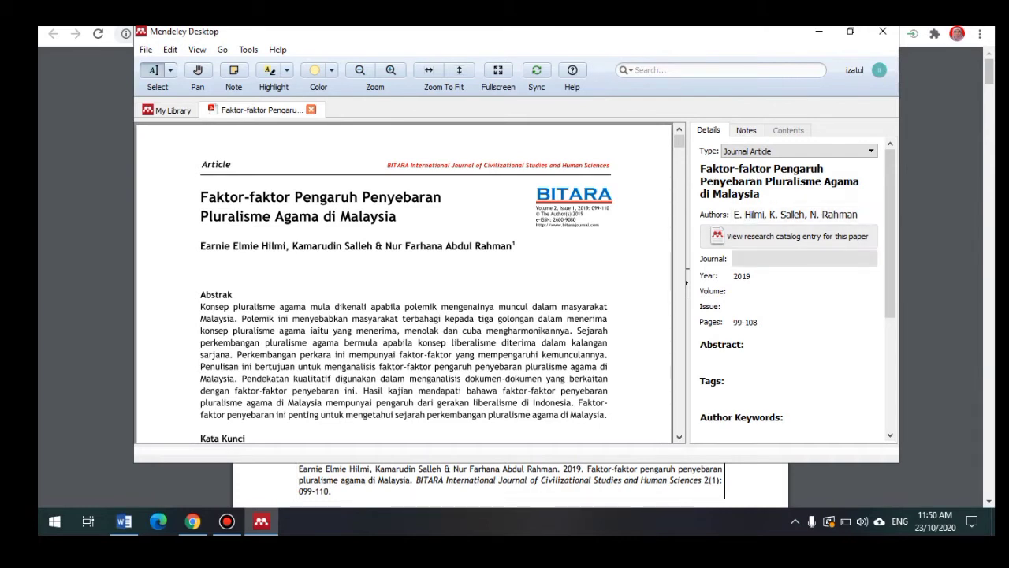
{"action": "left_click", "coordinate": [804, 258]}
Step: Type the BITARA International journal name into the Journal field, checking it against the Word reference
{"action": "key", "text": "Escape"}
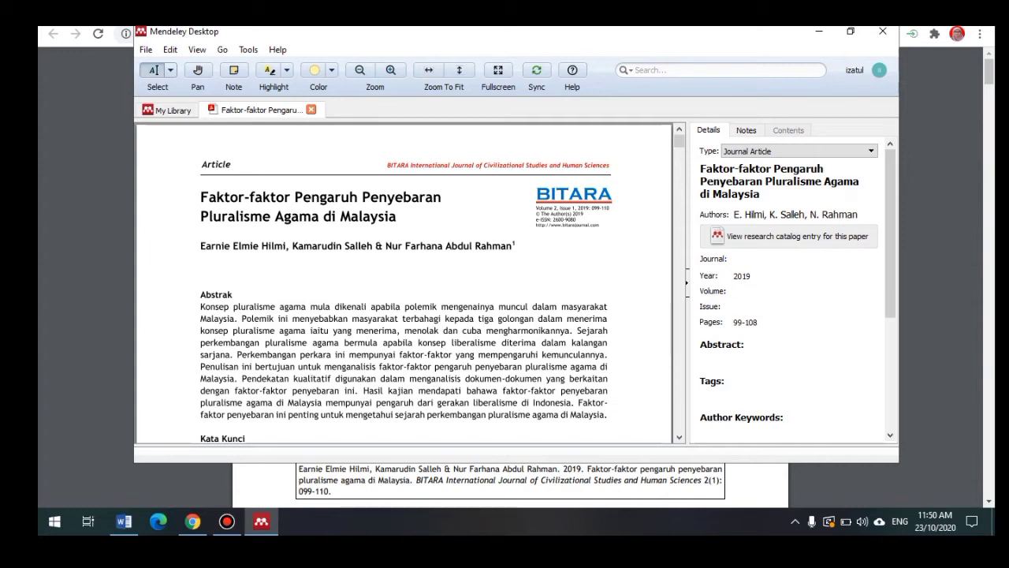
{"action": "left_click", "coordinate": [804, 259]}
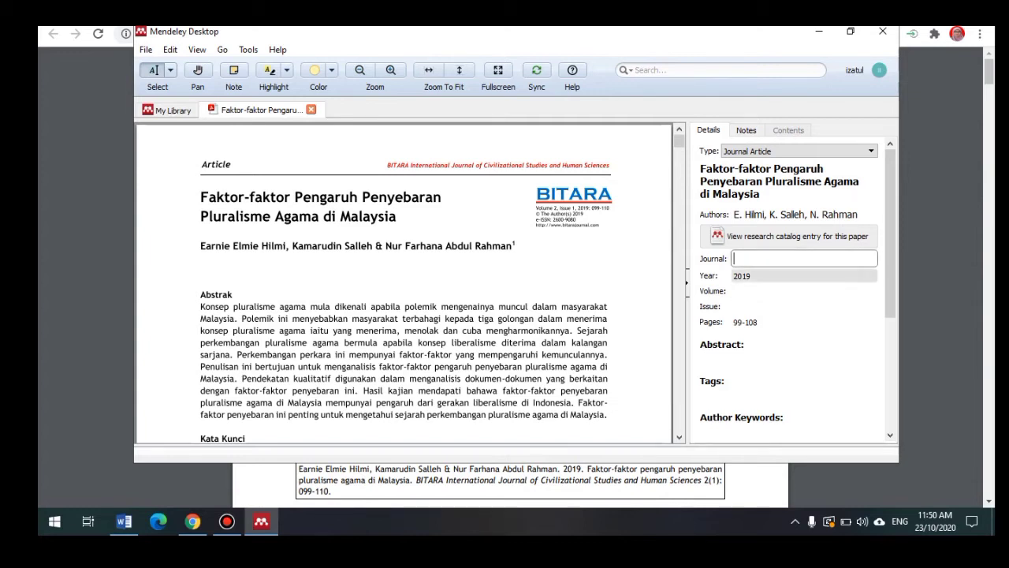
{"action": "type", "text": "B"}
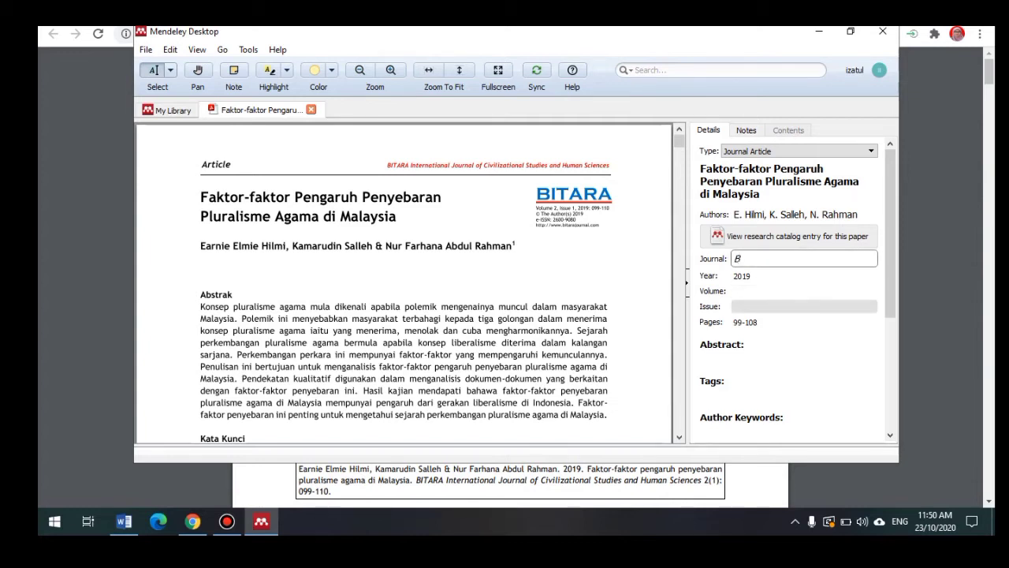
{"action": "type", "text": "ITARA In"}
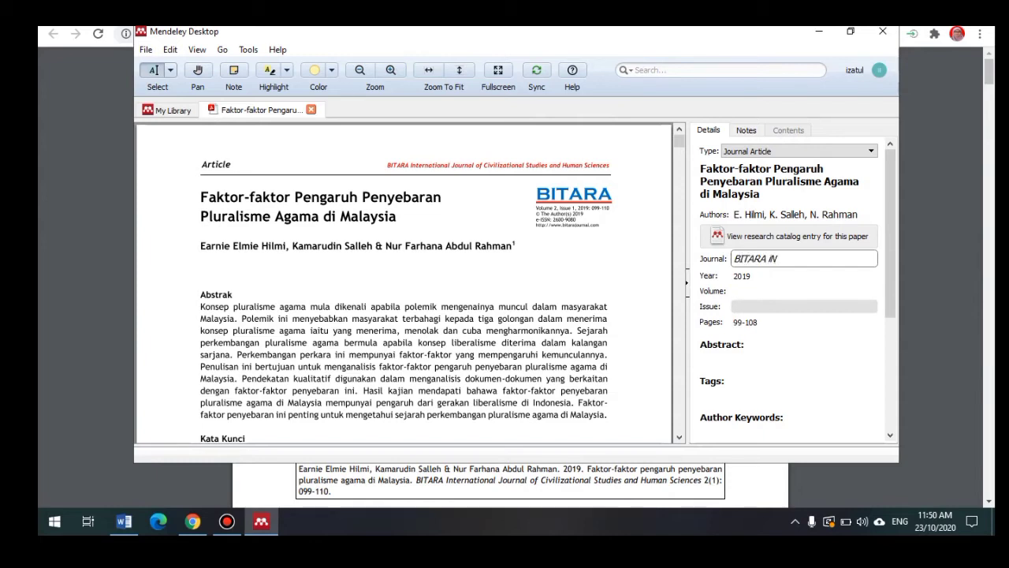
{"action": "key", "text": "BackSpace"}
{"action": "key", "text": "BackSpace"}
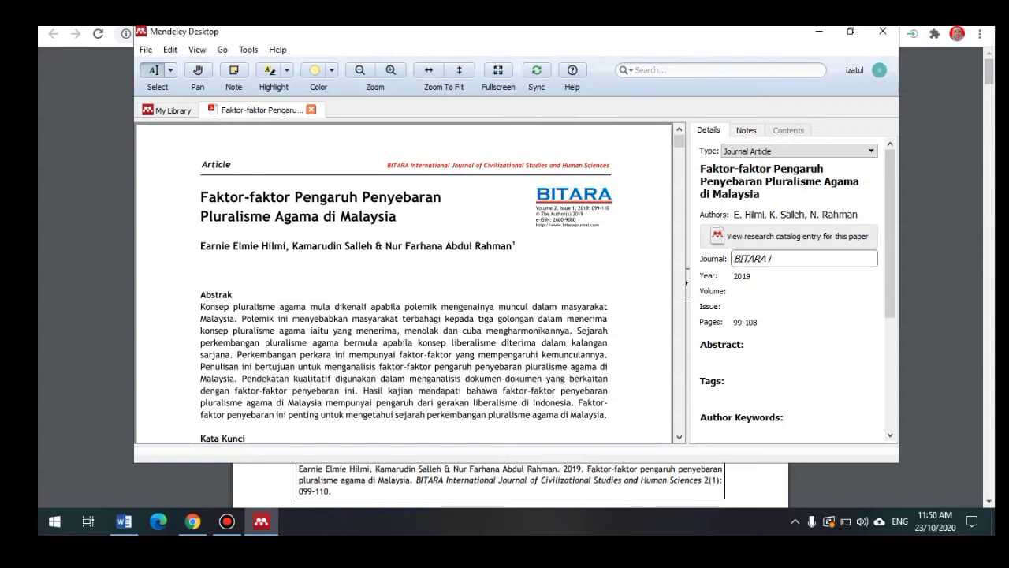
{"action": "key", "text": "BackSpace"}
{"action": "key", "text": "BackSpace"}
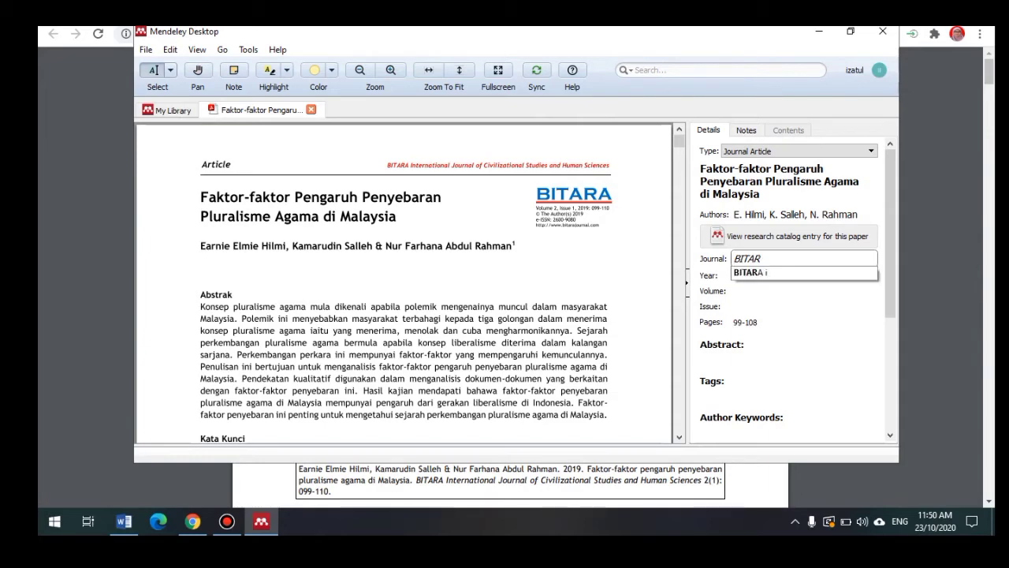
{"action": "left_click", "coordinate": [124, 521]}
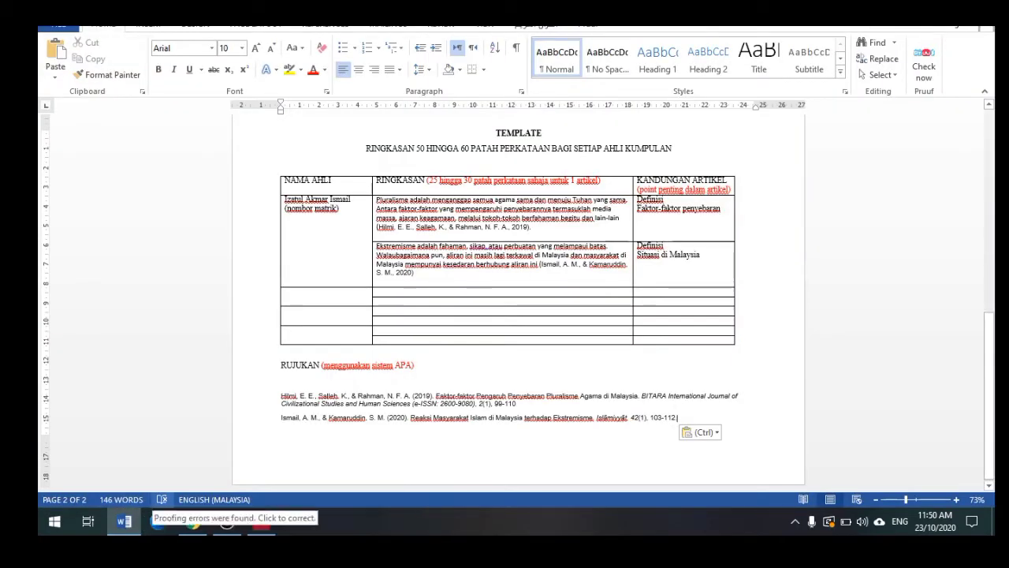
{"action": "left_click", "coordinate": [261, 521]}
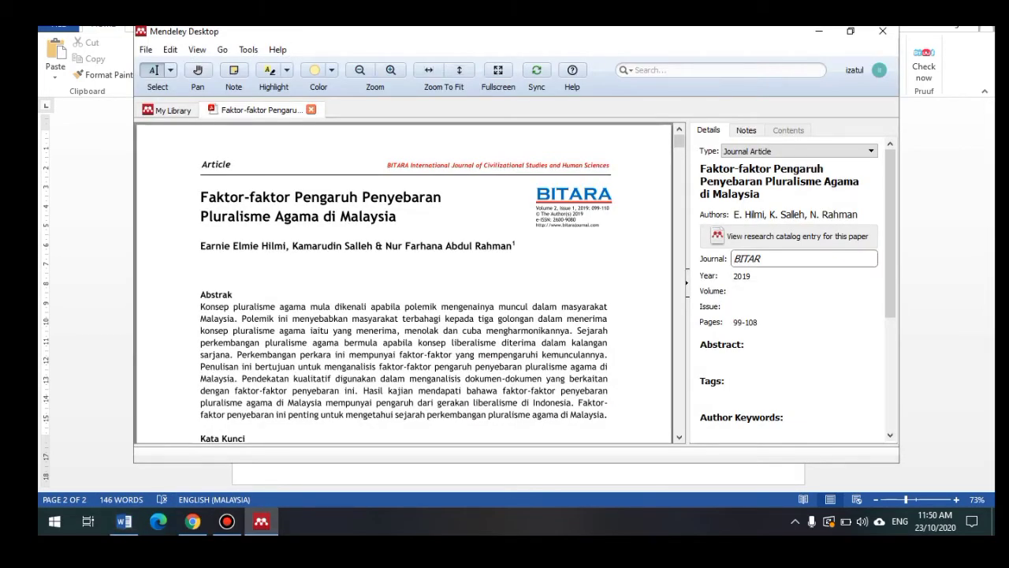
{"action": "type", "text": "A INTER"}
{"action": "key", "text": "BackSpace"}
{"action": "key", "text": "BackSpace"}
{"action": "key", "text": "BackSpace"}
{"action": "key", "text": "BackSpace"}
{"action": "key", "text": "BackSpace"}
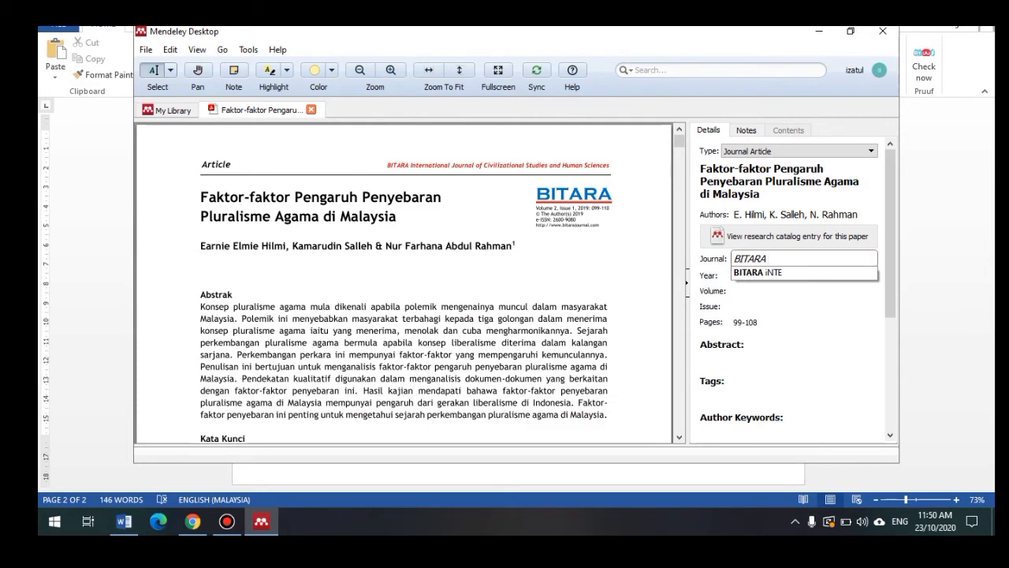
{"action": "type", "text": "In"}
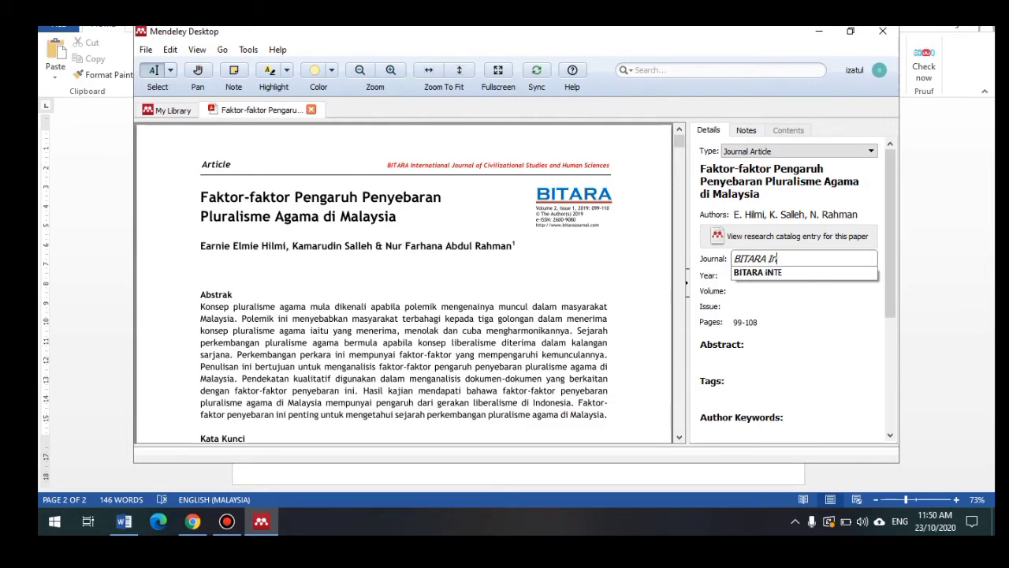
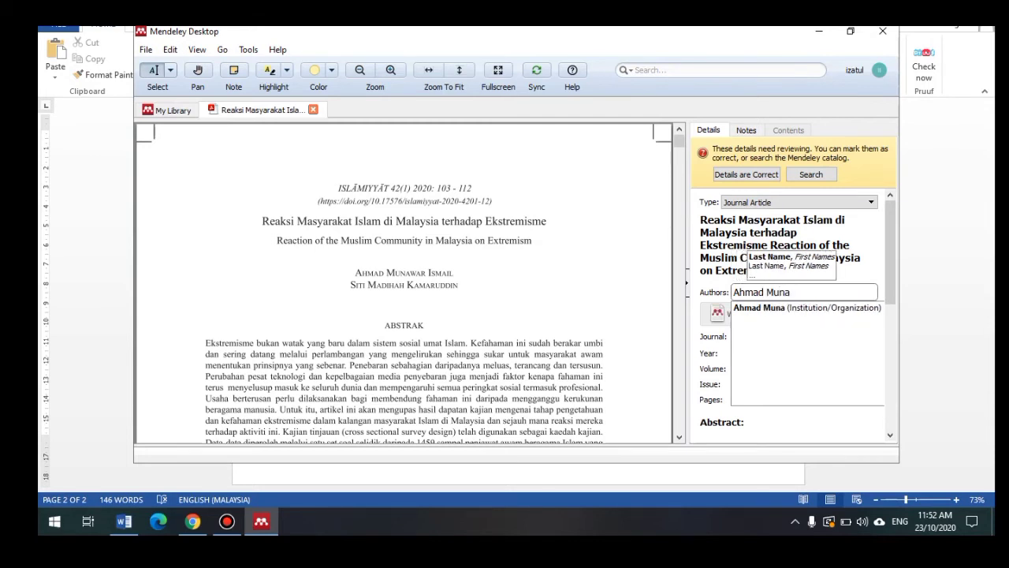
Step: Re-enter the article's two authors as separate entries in the Authors field
{"action": "type", "text": "war Ismail"}
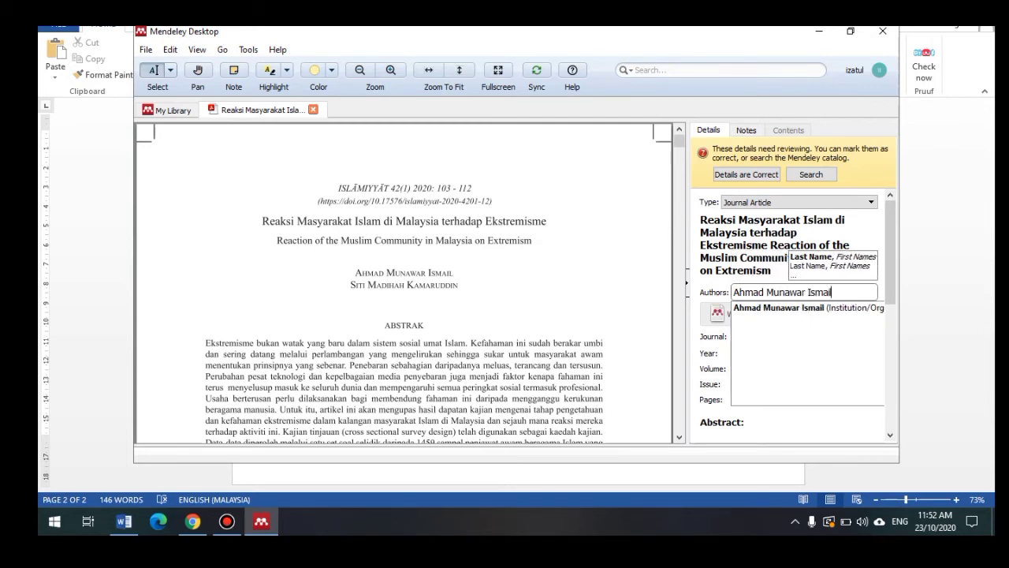
{"action": "key", "text": "Return"}
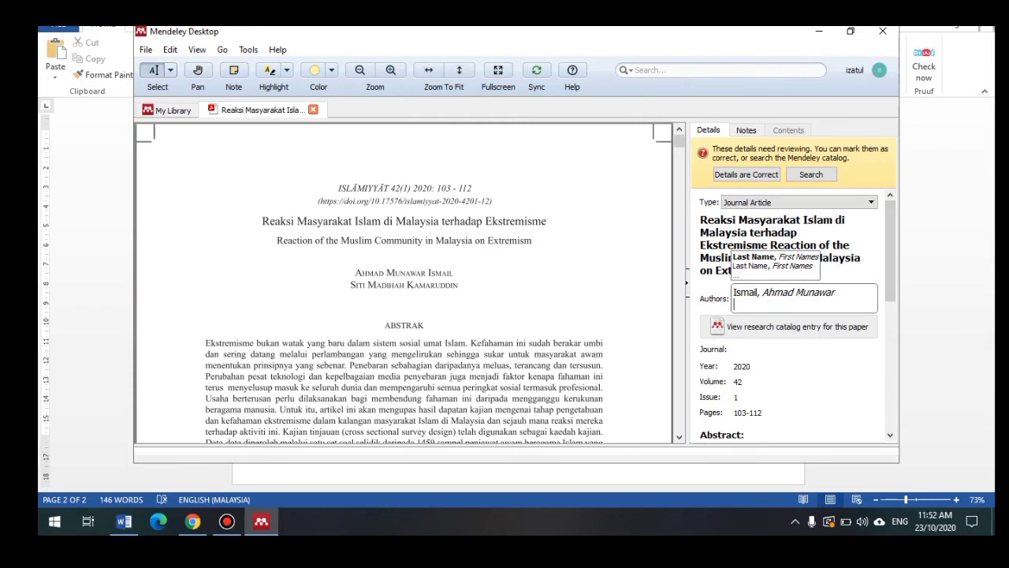
{"action": "type", "text": "Siti"}
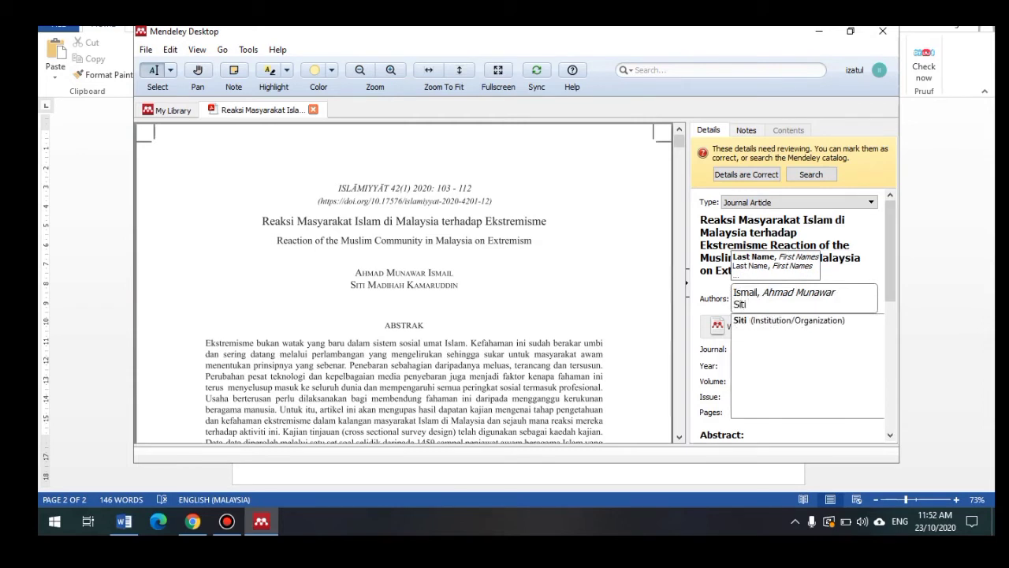
{"action": "type", "text": " Madih"}
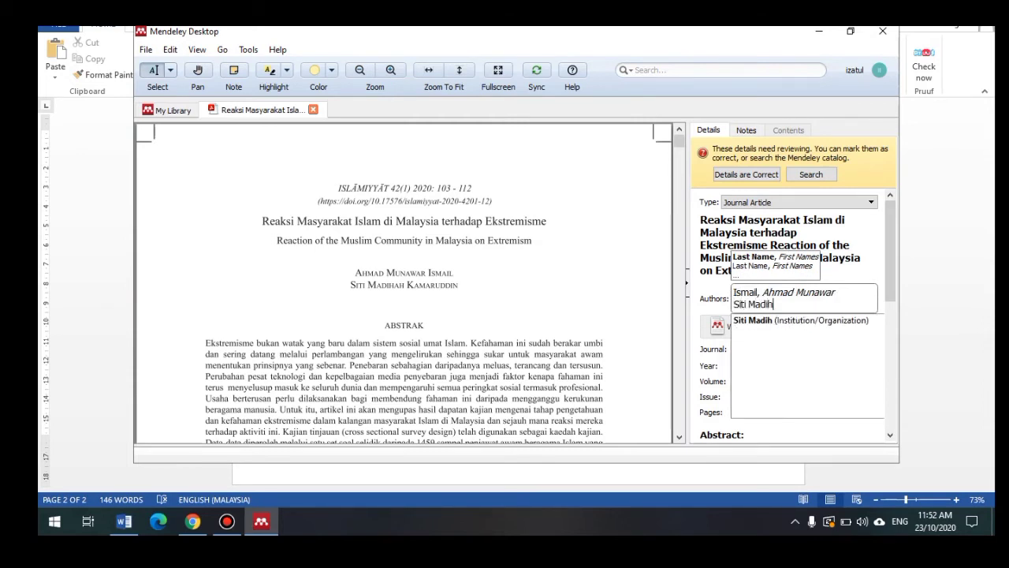
{"action": "type", "text": "ah "}
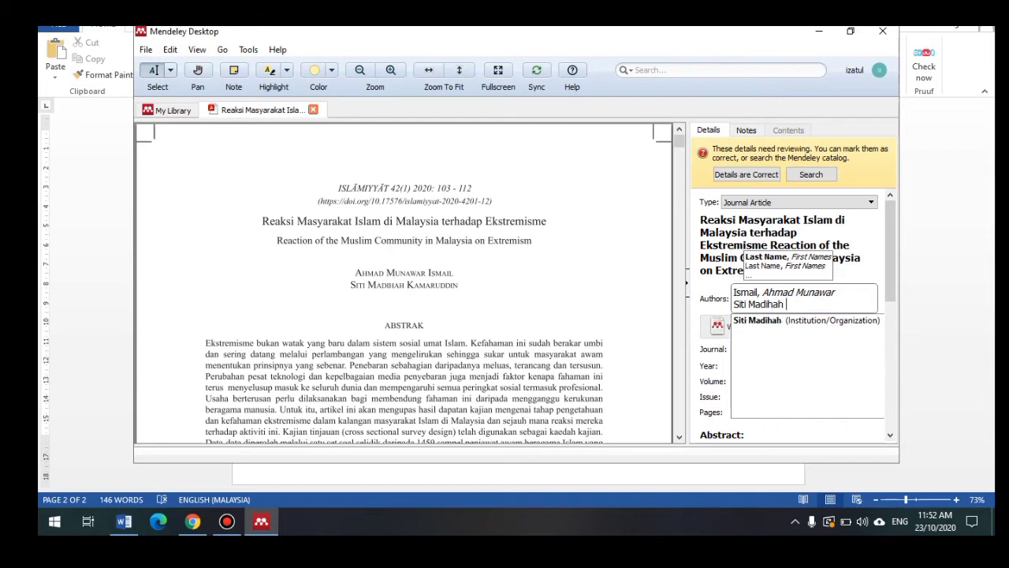
{"action": "type", "text": "Kamaruddin"}
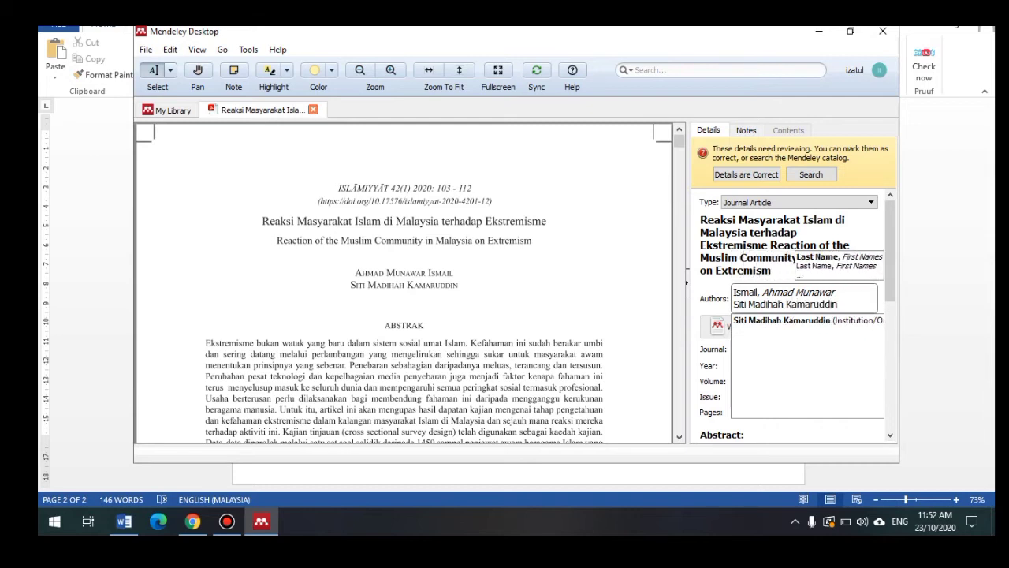
{"action": "key", "text": "Return"}
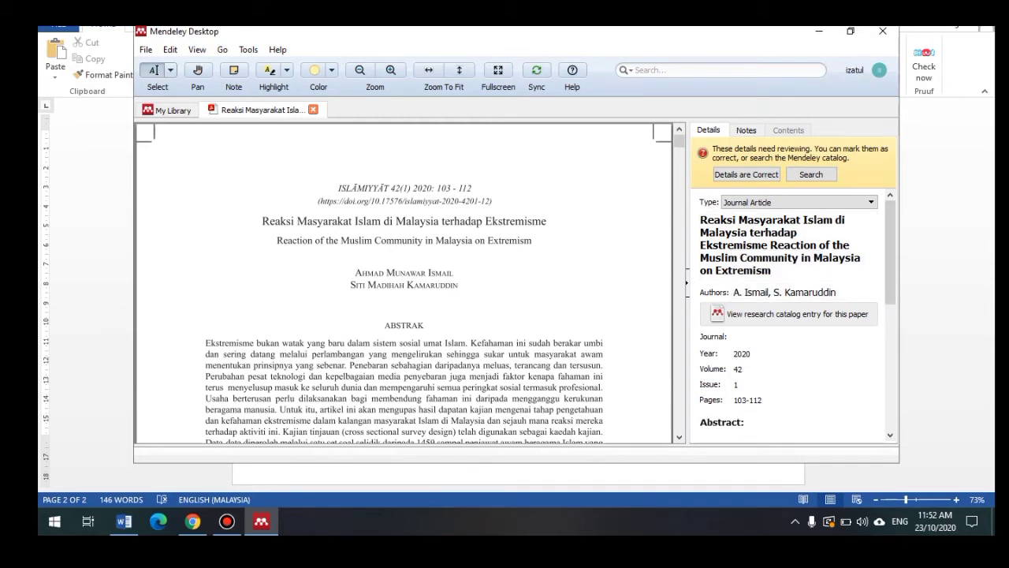
Step: Add journal Islamiyyat and confirm year 2020, volume 42, issue 1, pages 103-112
{"action": "left_click", "coordinate": [736, 335]}
{"action": "type", "text": "Islam"}
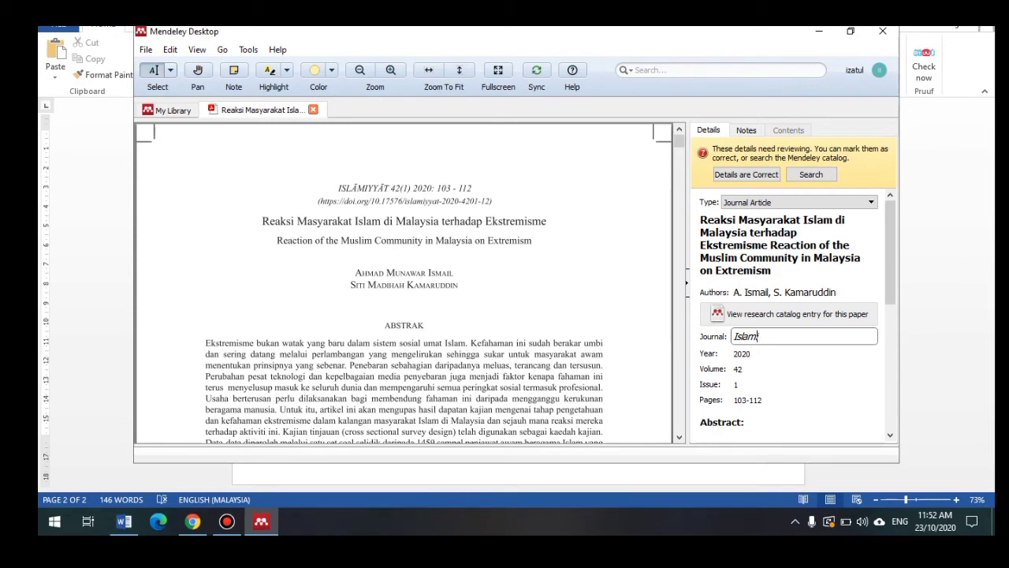
{"action": "type", "text": "iyyat"}
{"action": "key", "text": "Tab"}
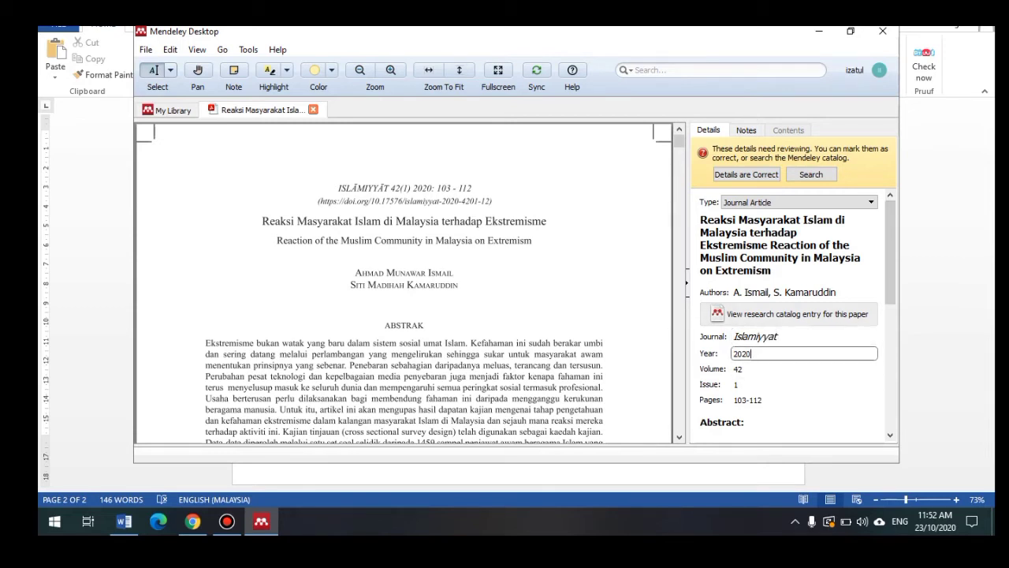
{"action": "key", "text": "Tab"}
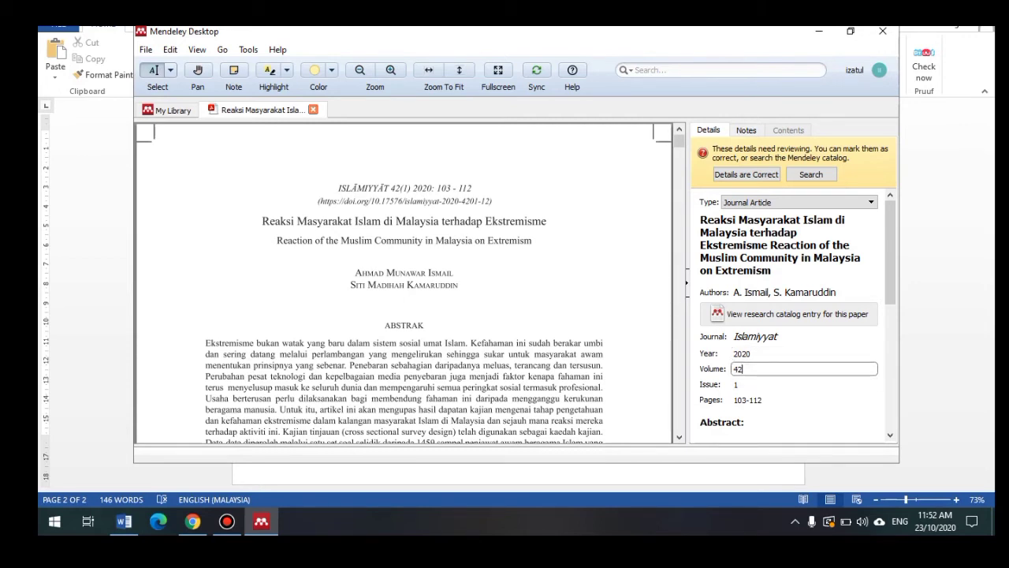
{"action": "key", "text": "Tab"}
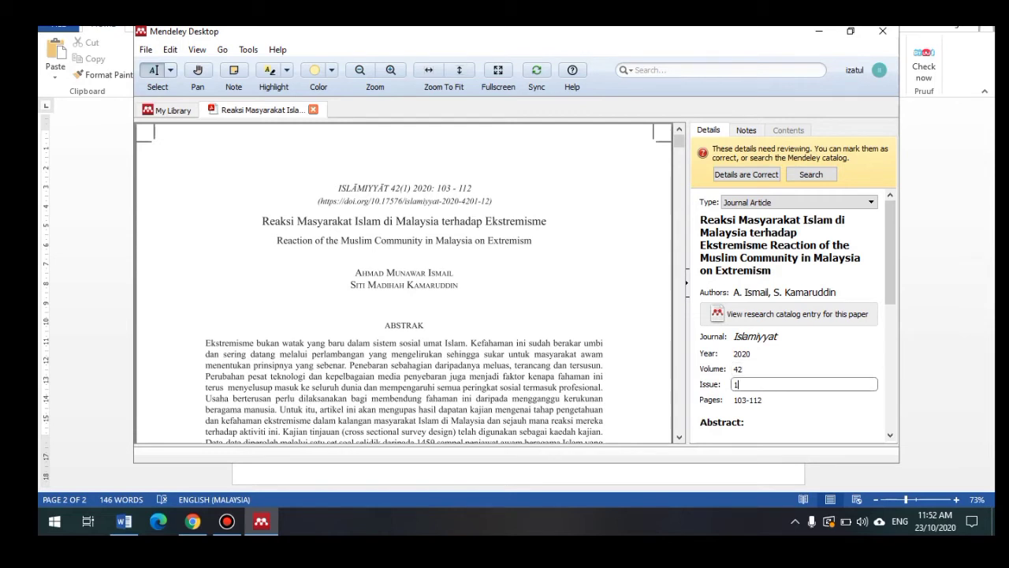
{"action": "key", "text": "Tab"}
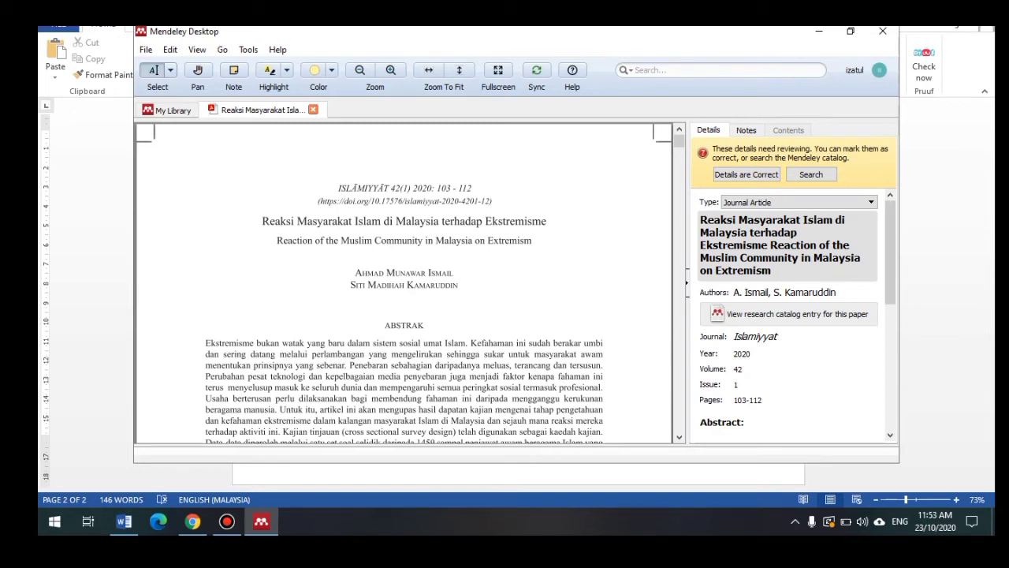
Step: Remove the English subtitle from the extremism article's title
{"action": "left_click", "coordinate": [757, 269]}
{"action": "left_click_drag", "start_coordinate": [756, 270], "coordinate": [700, 245]}
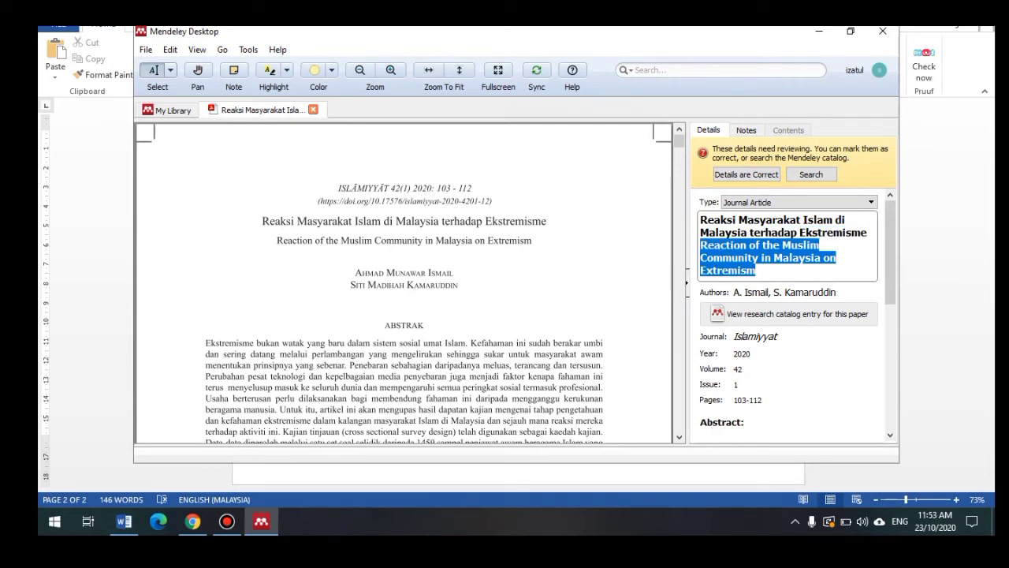
{"action": "key", "text": "BackSpace"}
{"action": "key", "text": "Return"}
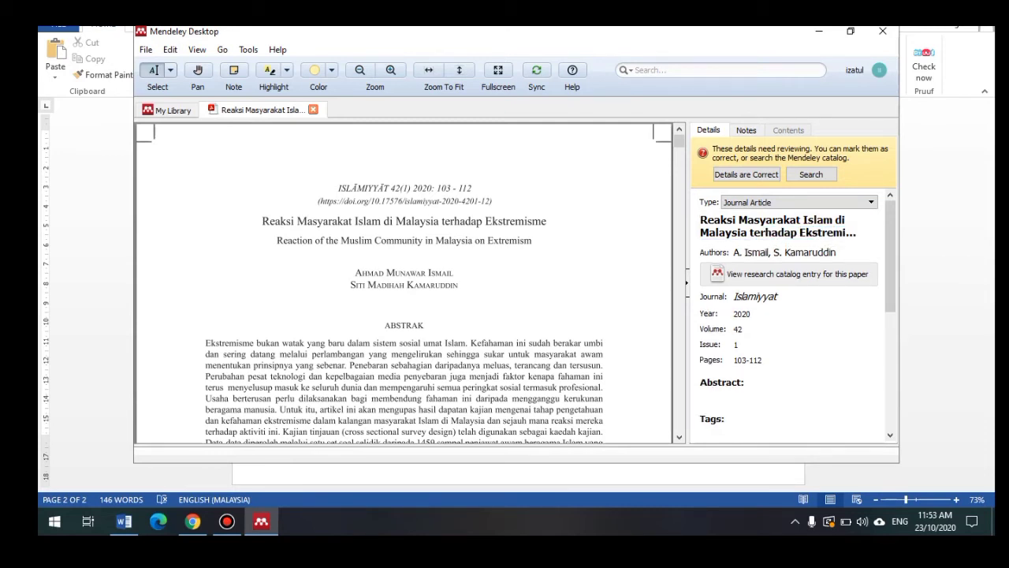
Step: Close the article, open the Faktor-faktor pluralism paper to skim, then go back to Word
{"action": "left_click", "coordinate": [313, 109]}
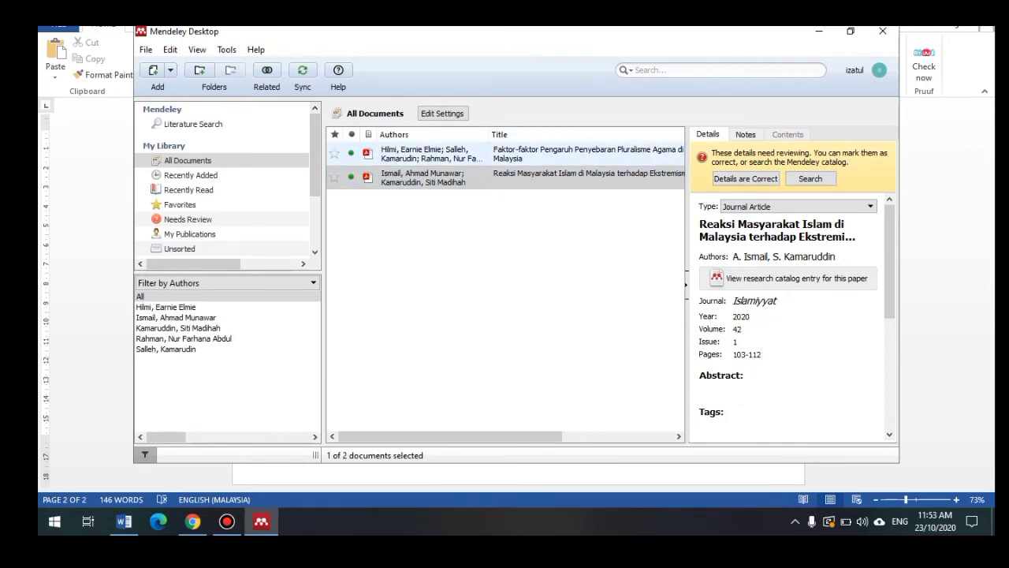
{"action": "left_click", "coordinate": [520, 154]}
{"action": "double_click", "coordinate": [520, 154]}
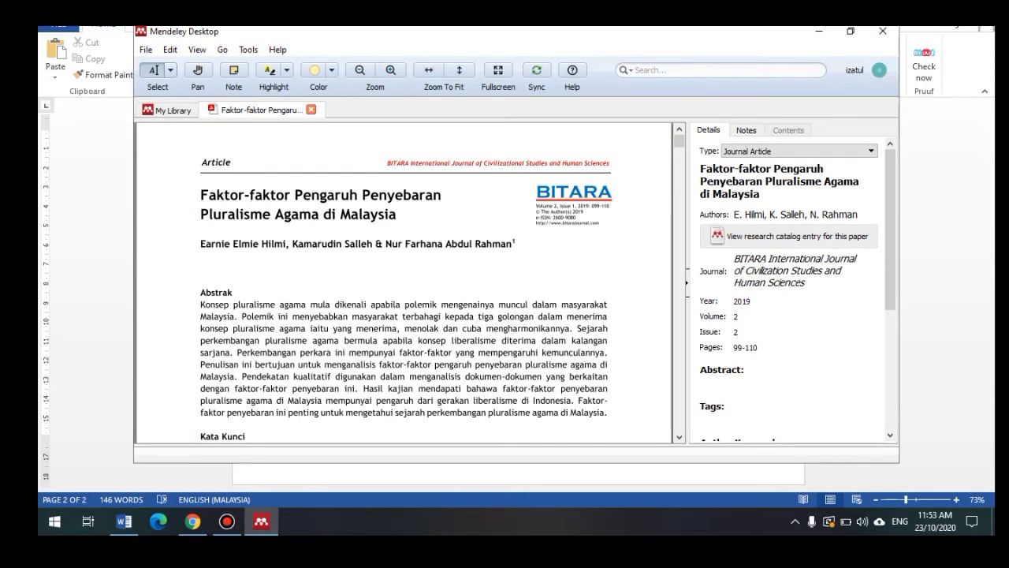
{"action": "scroll", "coordinate": [404, 276], "scroll_direction": "down", "scroll_amount": 2}
{"action": "scroll", "coordinate": [404, 275], "scroll_direction": "down", "scroll_amount": 5}
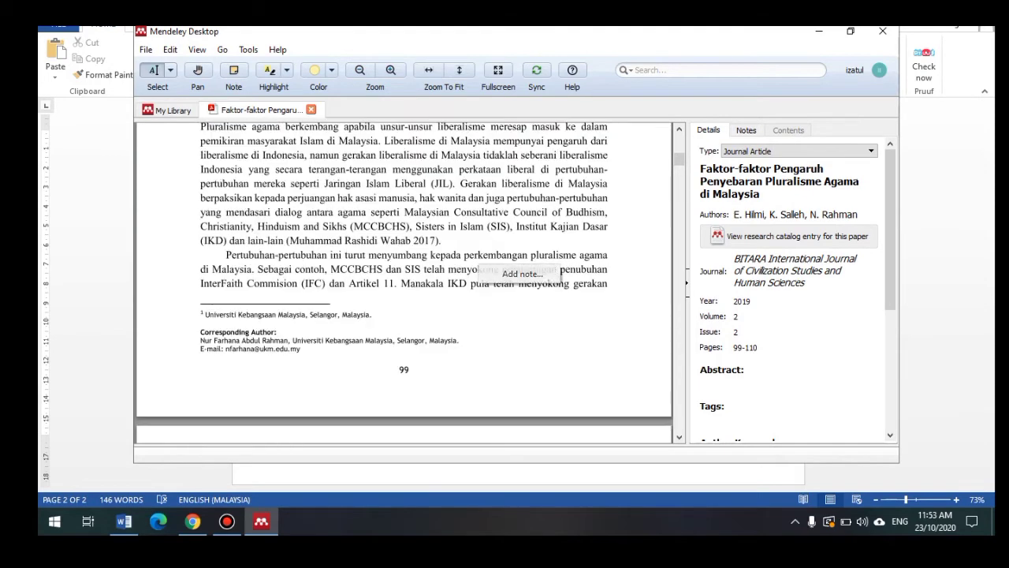
{"action": "left_click", "coordinate": [124, 521]}
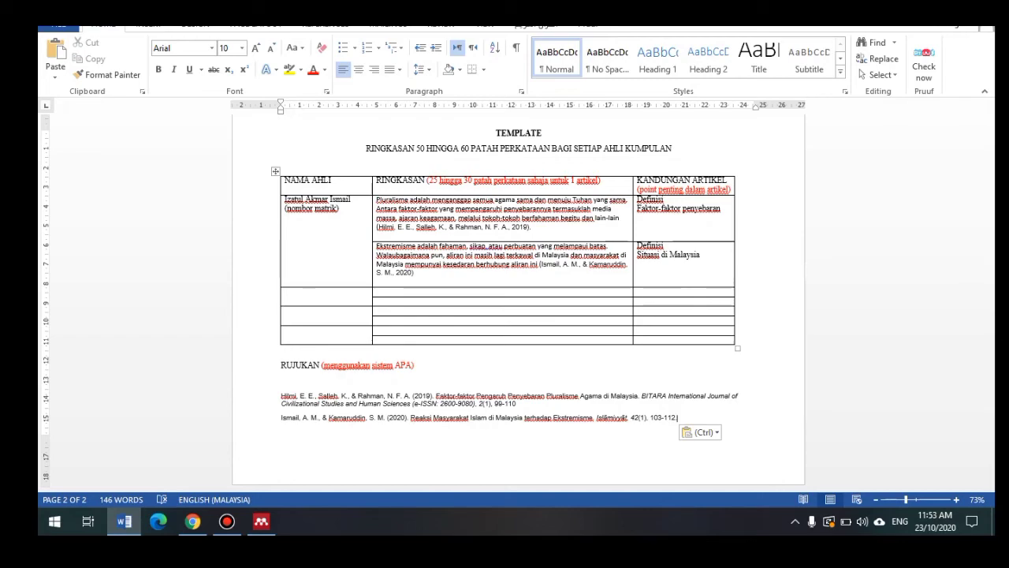
{"action": "left_click", "coordinate": [261, 521]}
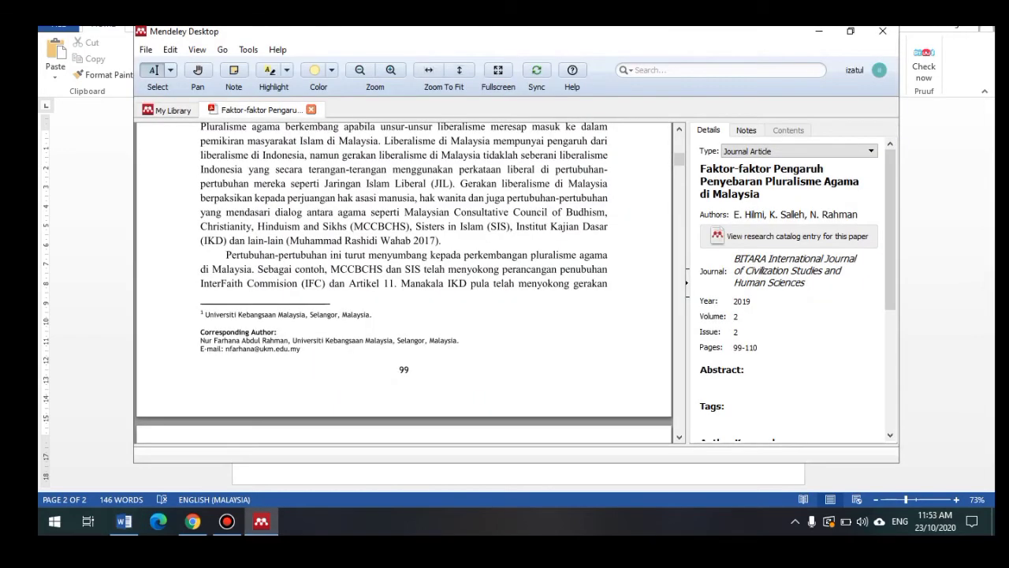
{"action": "scroll", "coordinate": [403, 284], "scroll_direction": "down", "scroll_amount": 15}
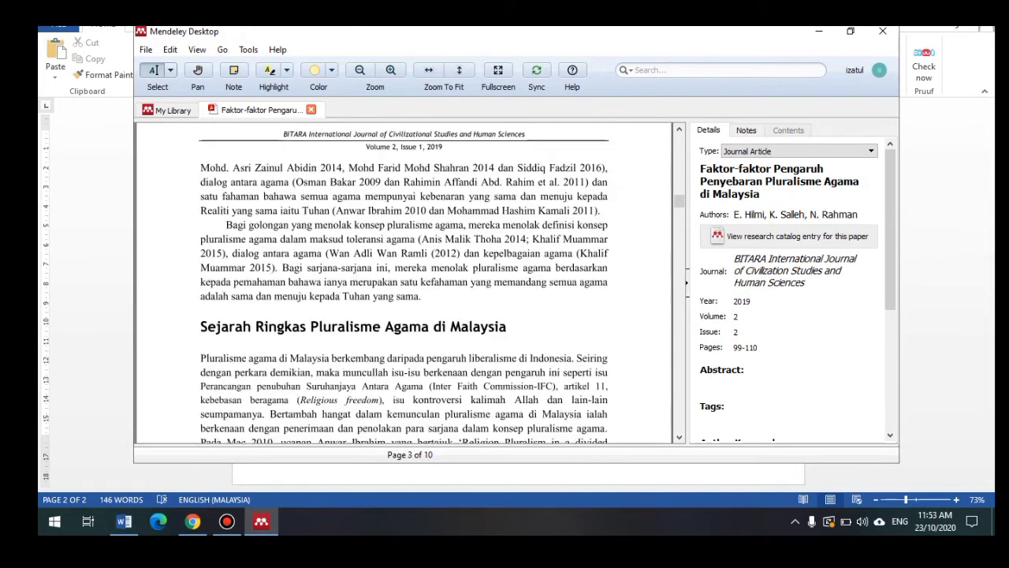
{"action": "scroll", "coordinate": [403, 284], "scroll_direction": "down", "scroll_amount": 3}
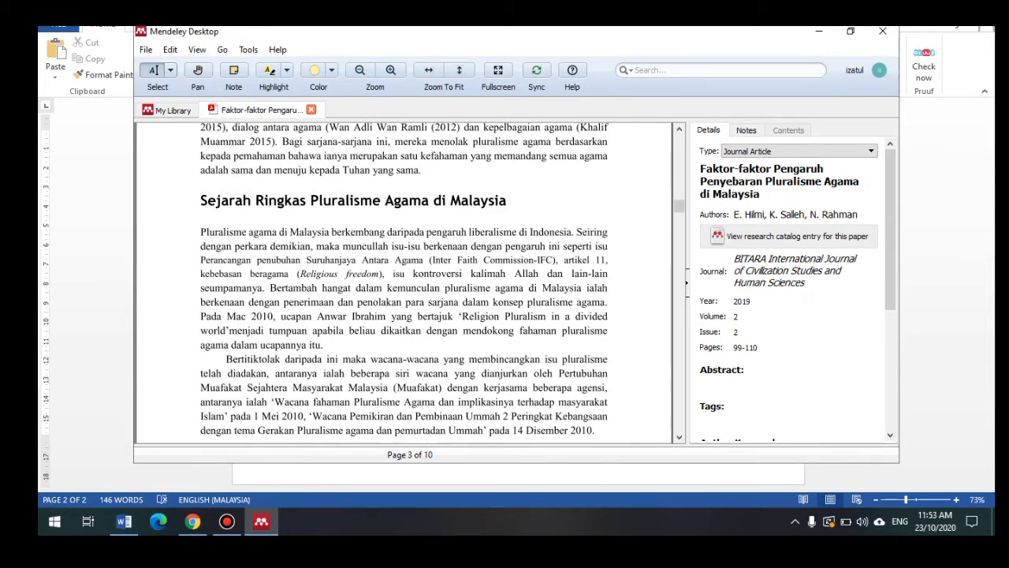
{"action": "scroll", "coordinate": [404, 284], "scroll_direction": "down", "scroll_amount": 2}
{"action": "left_click", "coordinate": [124, 522]}
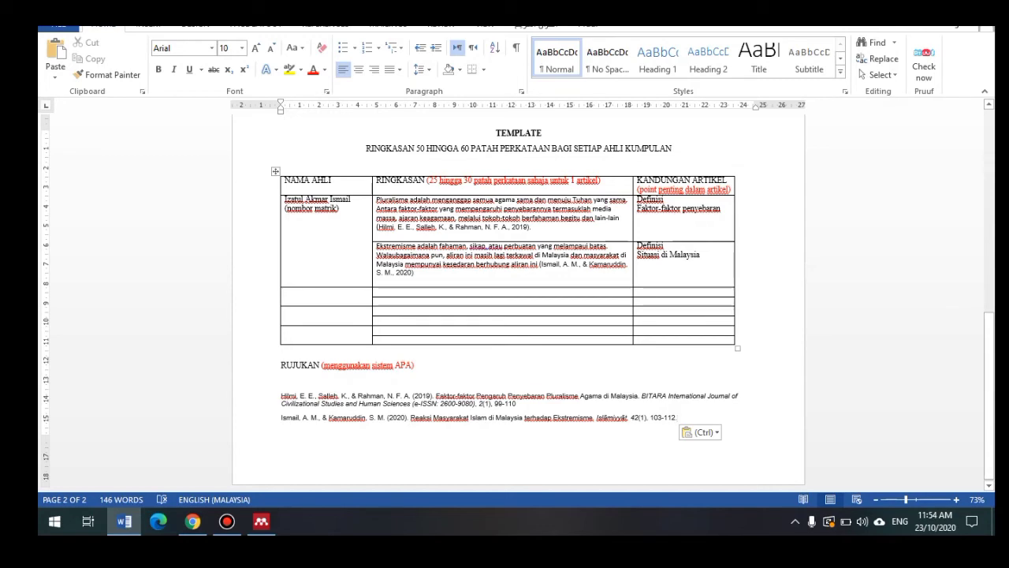
{"action": "left_click", "coordinate": [262, 521]}
{"action": "scroll", "coordinate": [403, 282], "scroll_direction": "up", "scroll_amount": 9}
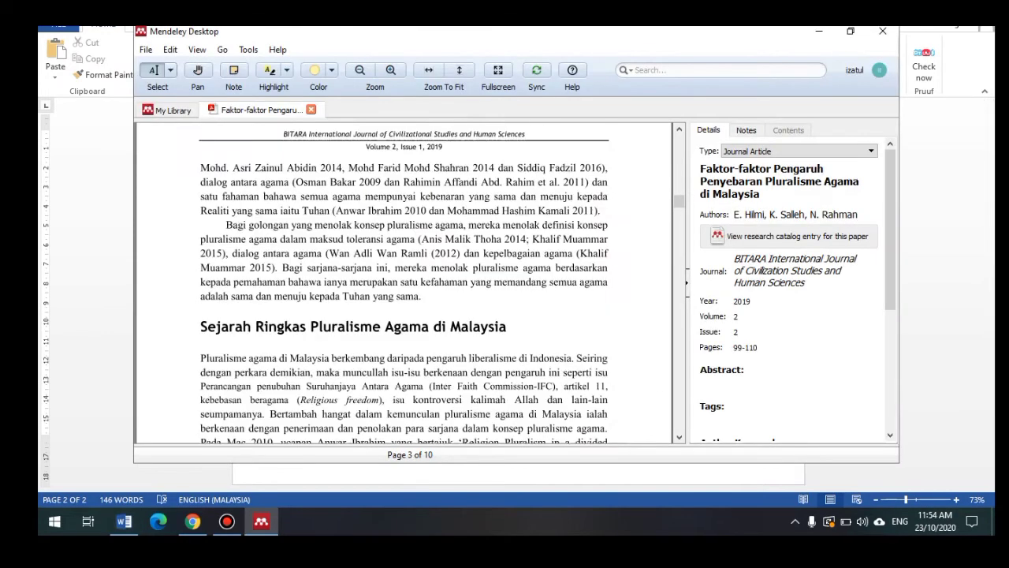
{"action": "scroll", "coordinate": [403, 282], "scroll_direction": "up", "scroll_amount": 5}
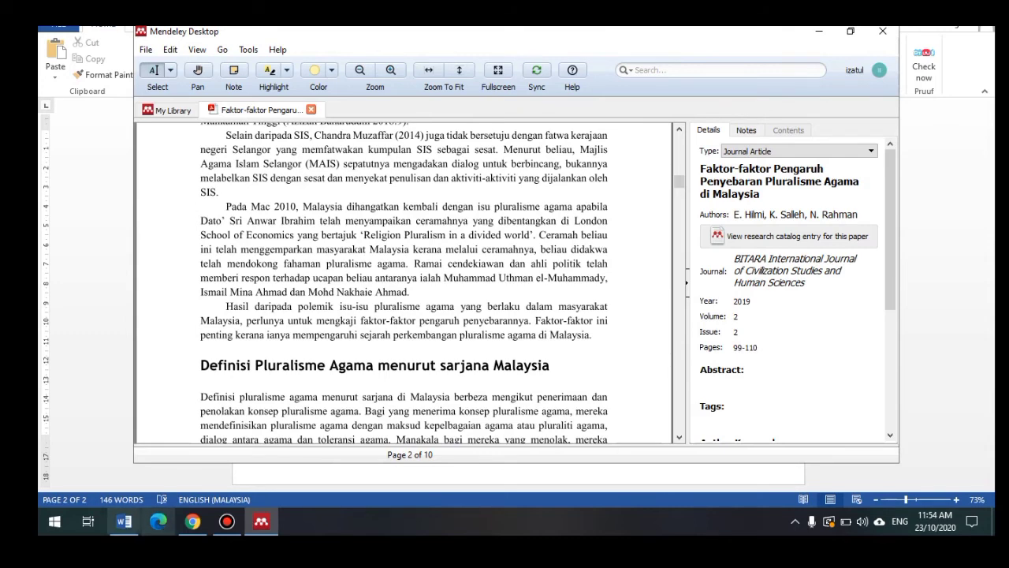
{"action": "left_click", "coordinate": [123, 522]}
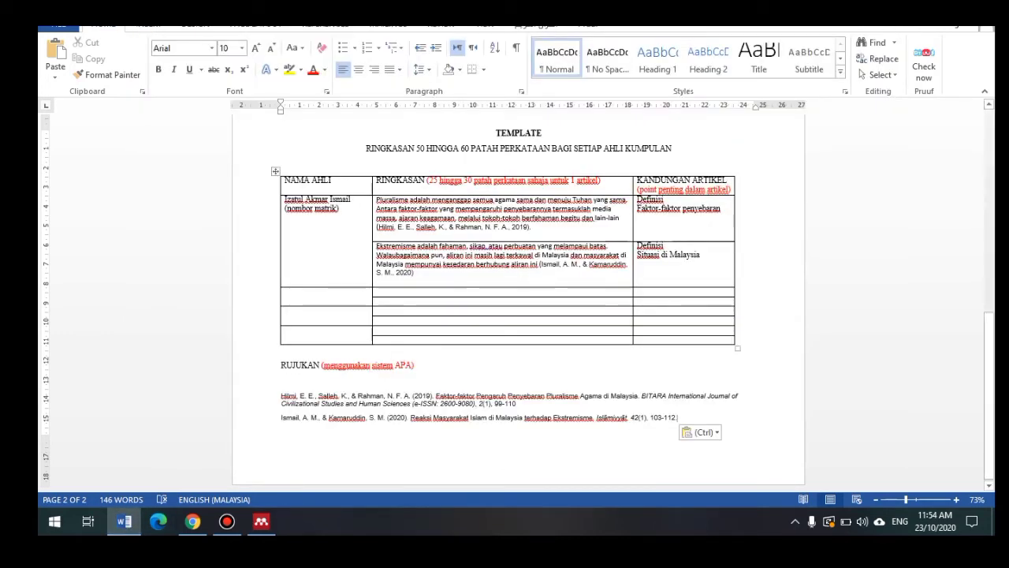
{"action": "left_click", "coordinate": [261, 522]}
{"action": "scroll", "coordinate": [404, 282], "scroll_direction": "down", "scroll_amount": 4}
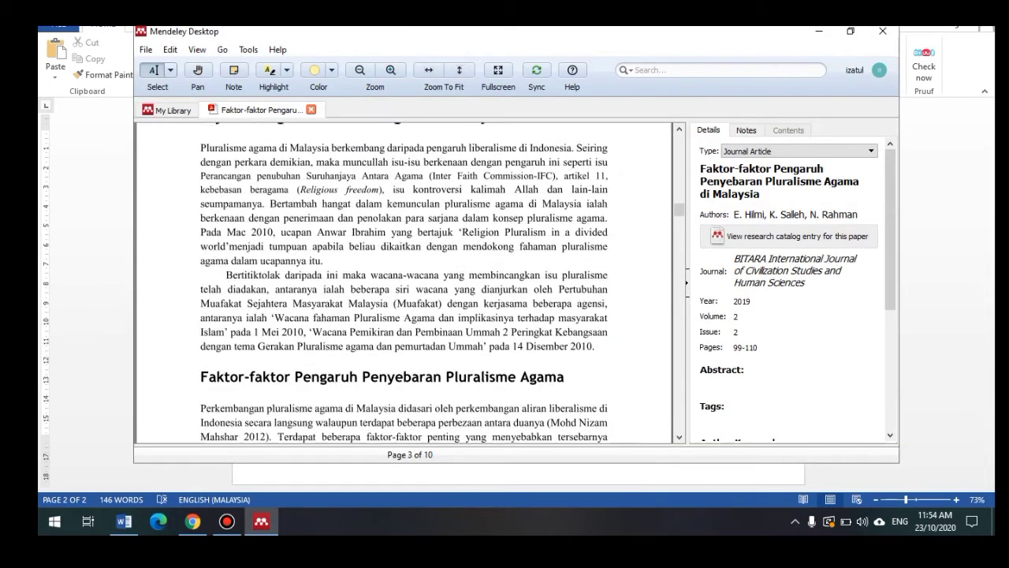
{"action": "scroll", "coordinate": [404, 282], "scroll_direction": "up", "scroll_amount": 2}
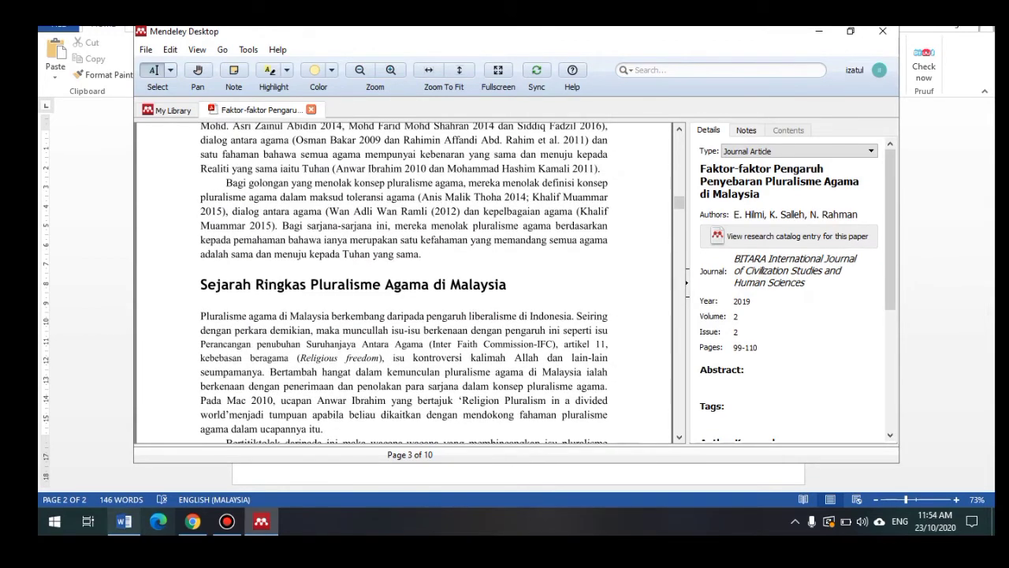
{"action": "left_click", "coordinate": [124, 521]}
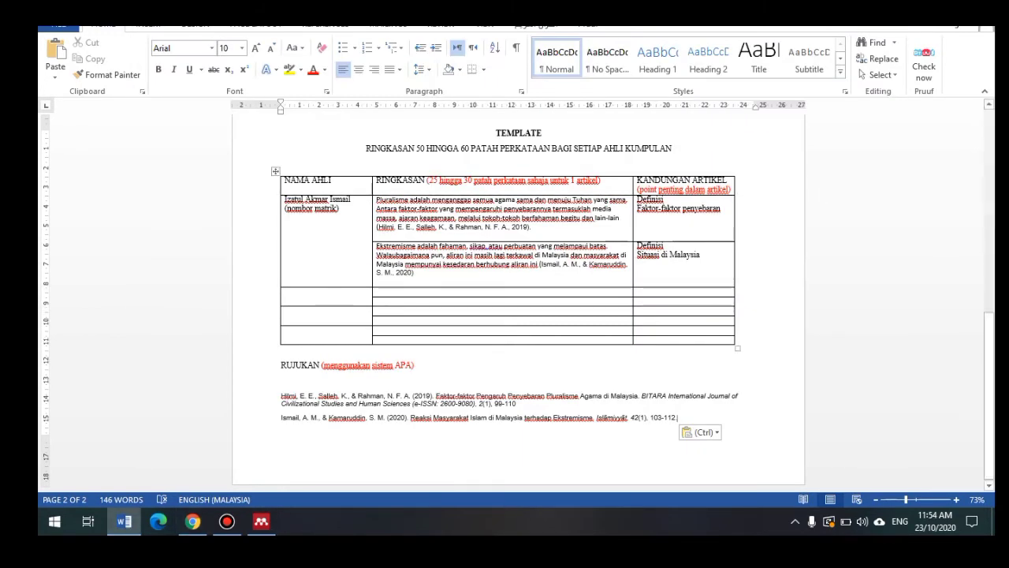
Step: Add 'Sejarah' on a new line under 'Definisi', checking the pluralism paper in Mendeley
{"action": "left_click", "coordinate": [665, 199]}
{"action": "key", "text": "Return"}
{"action": "type", "text": "Sejarah"}
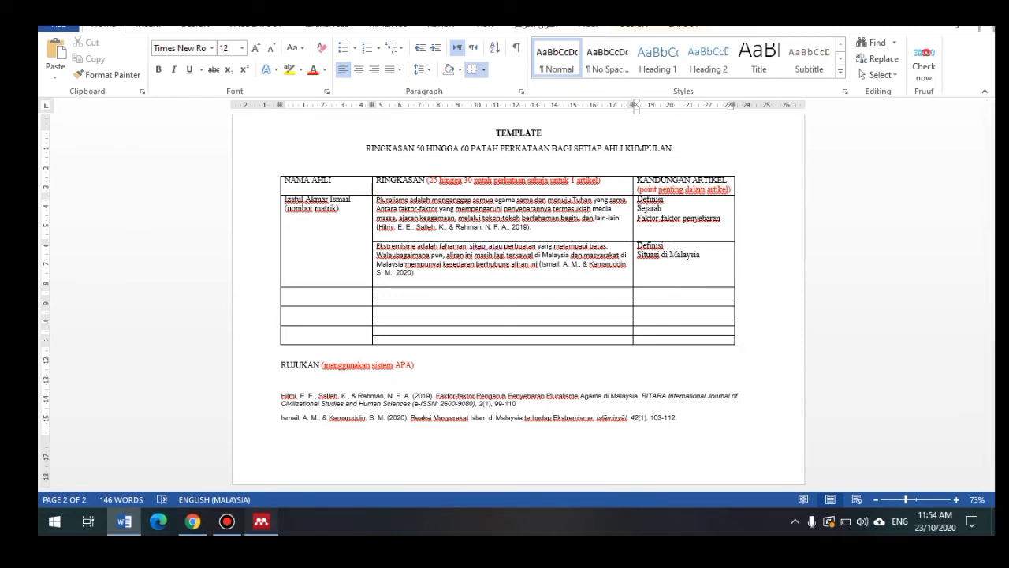
{"action": "left_click", "coordinate": [261, 521]}
{"action": "scroll", "coordinate": [404, 282], "scroll_direction": "down", "scroll_amount": 3}
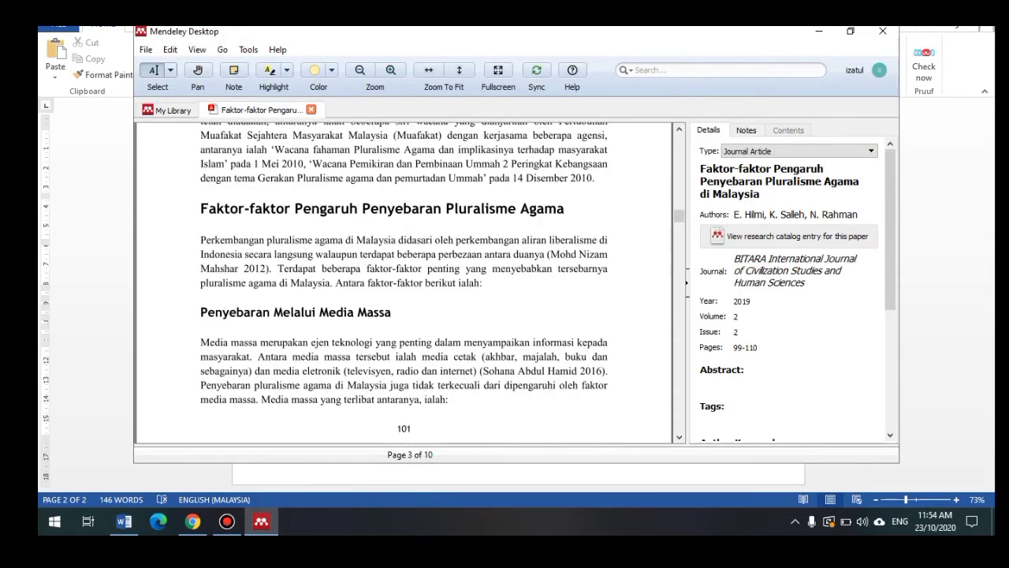
{"action": "left_click", "coordinate": [124, 522]}
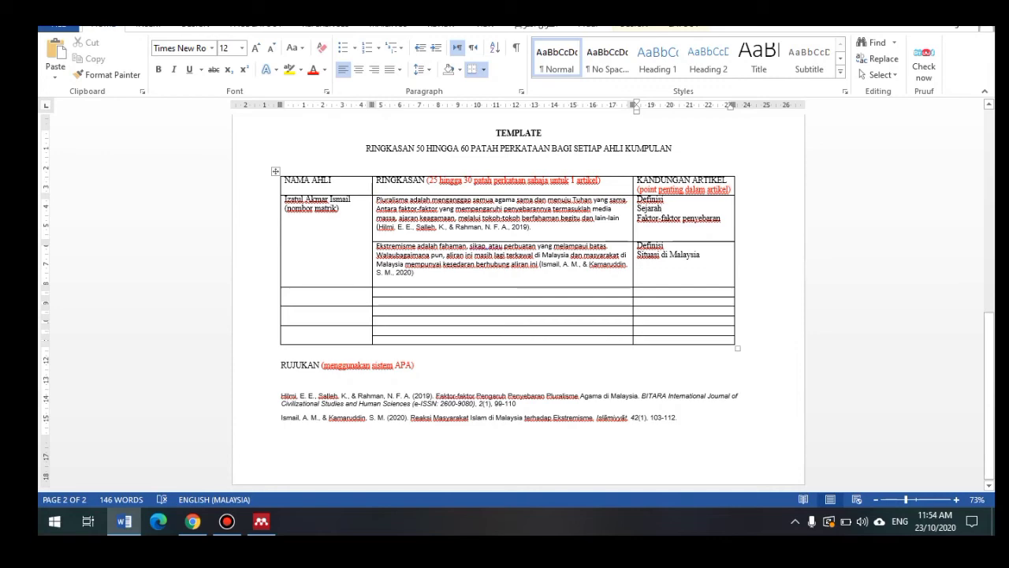
Step: Open the Reaksi Masyarakat Islam di Malaysia article's PDF from My Library and skim it
{"action": "left_click", "coordinate": [261, 521]}
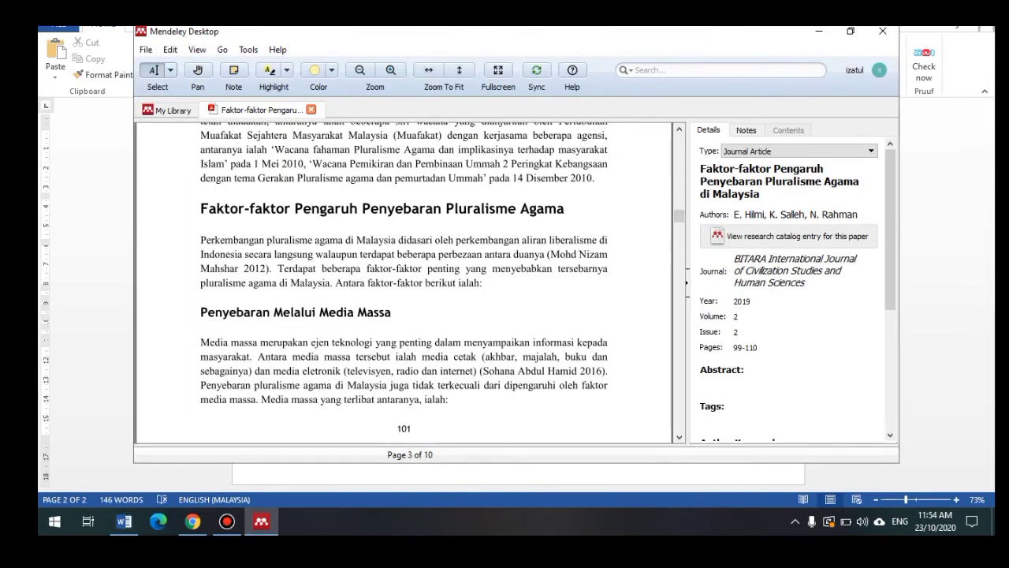
{"action": "left_click", "coordinate": [172, 110]}
{"action": "double_click", "coordinate": [473, 197]}
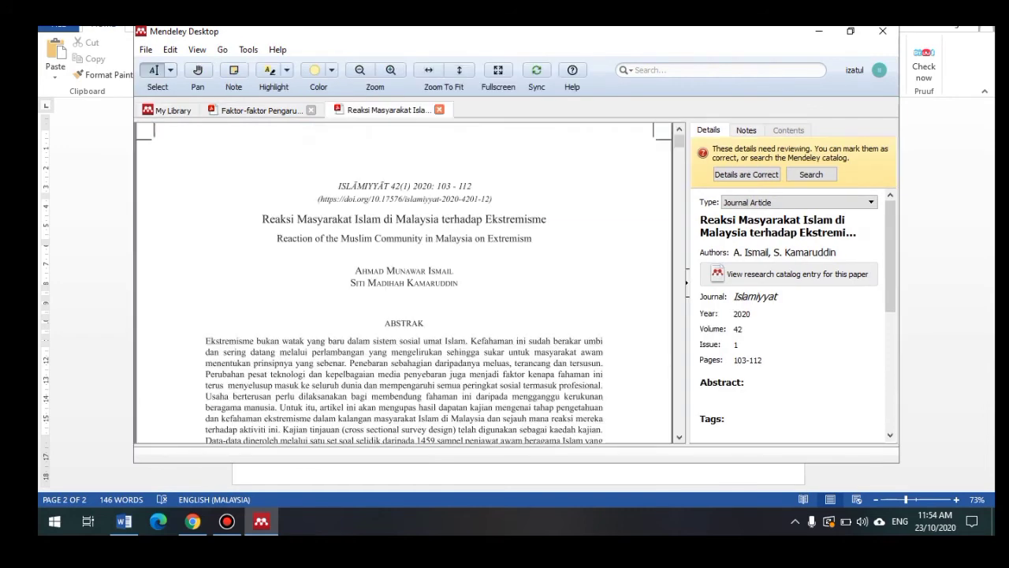
{"action": "scroll", "coordinate": [403, 284], "scroll_direction": "down", "scroll_amount": 5}
{"action": "scroll", "coordinate": [404, 284], "scroll_direction": "up", "scroll_amount": 5}
{"action": "left_click", "coordinate": [192, 521]}
{"action": "left_click", "coordinate": [123, 521]}
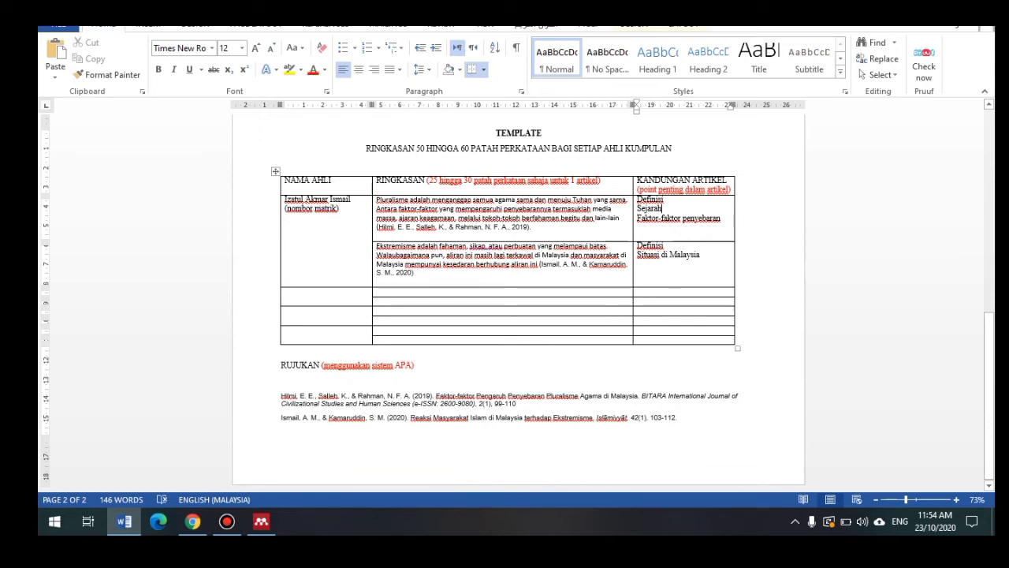
Step: Scroll further through the Reaksi Masyarakat PDF, then view the Faktor-faktor PDF in Chrome
{"action": "left_click", "coordinate": [261, 521]}
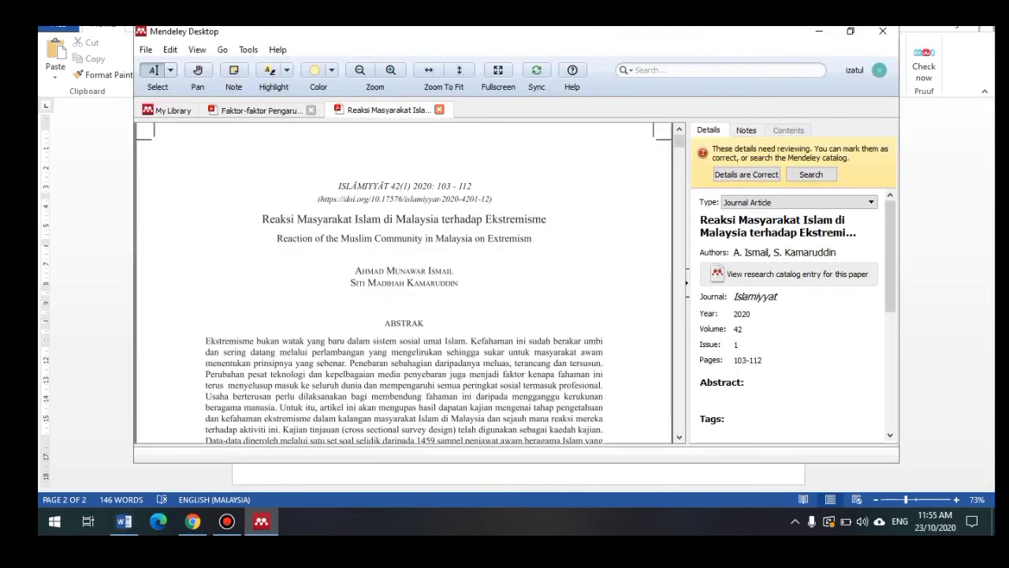
{"action": "scroll", "coordinate": [403, 283], "scroll_direction": "down", "scroll_amount": 3}
{"action": "scroll", "coordinate": [404, 282], "scroll_direction": "down", "scroll_amount": 10}
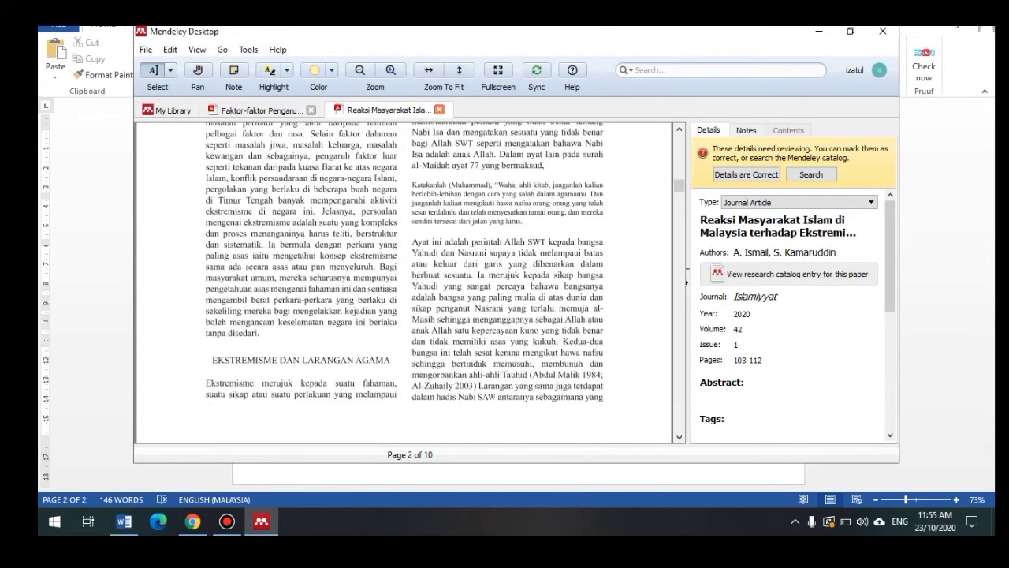
{"action": "scroll", "coordinate": [403, 282], "scroll_direction": "down", "scroll_amount": 15}
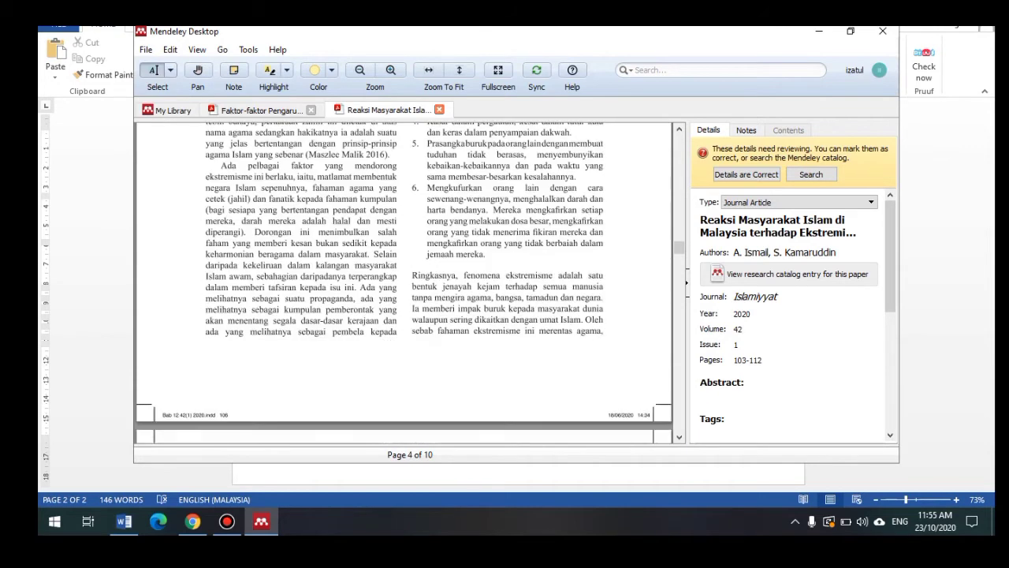
{"action": "scroll", "coordinate": [402, 288], "scroll_direction": "down", "scroll_amount": 1}
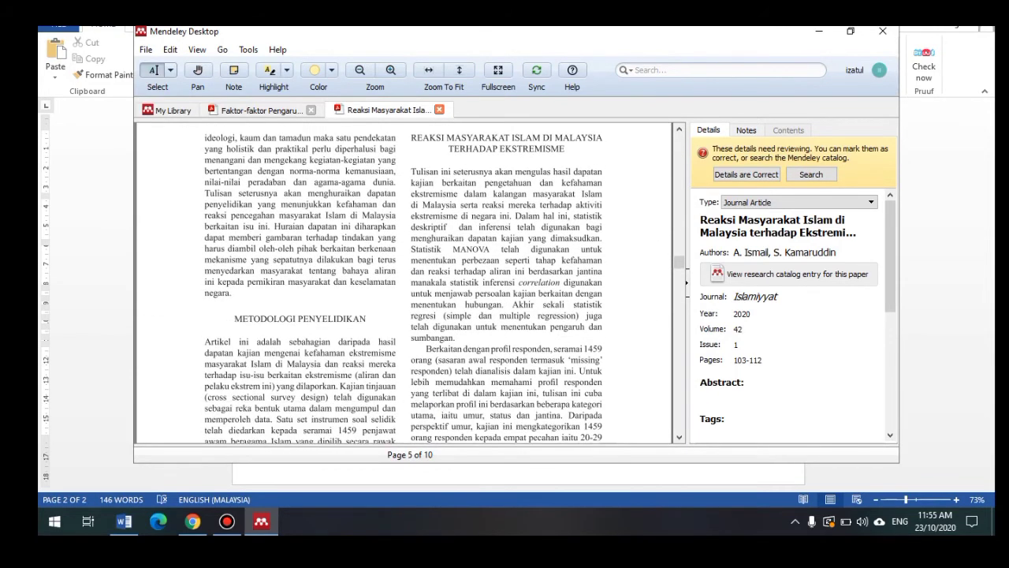
{"action": "left_click", "coordinate": [192, 521]}
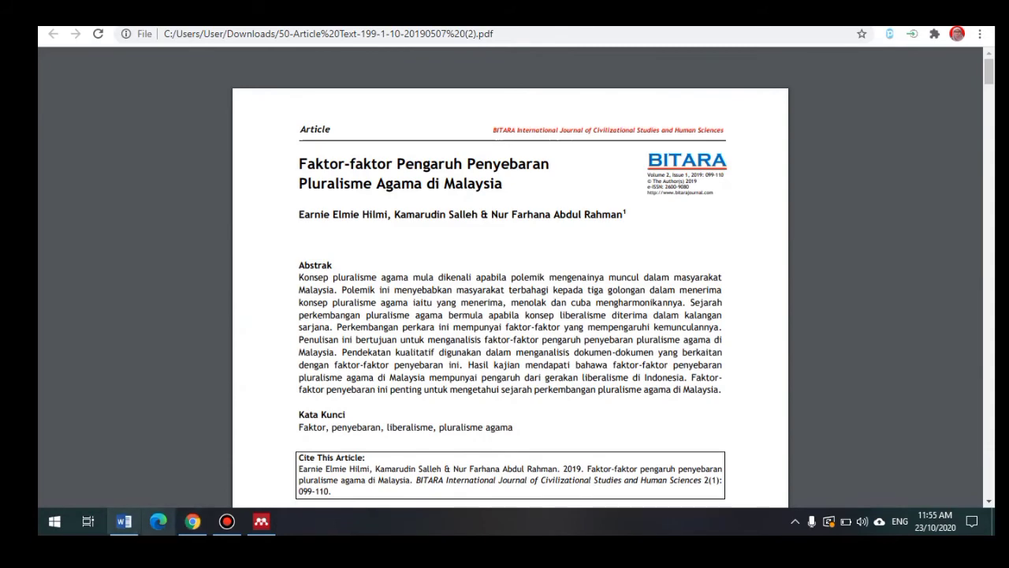
Step: Switch from the Chrome PDF back to the Word assignment template
{"action": "left_click", "coordinate": [124, 522]}
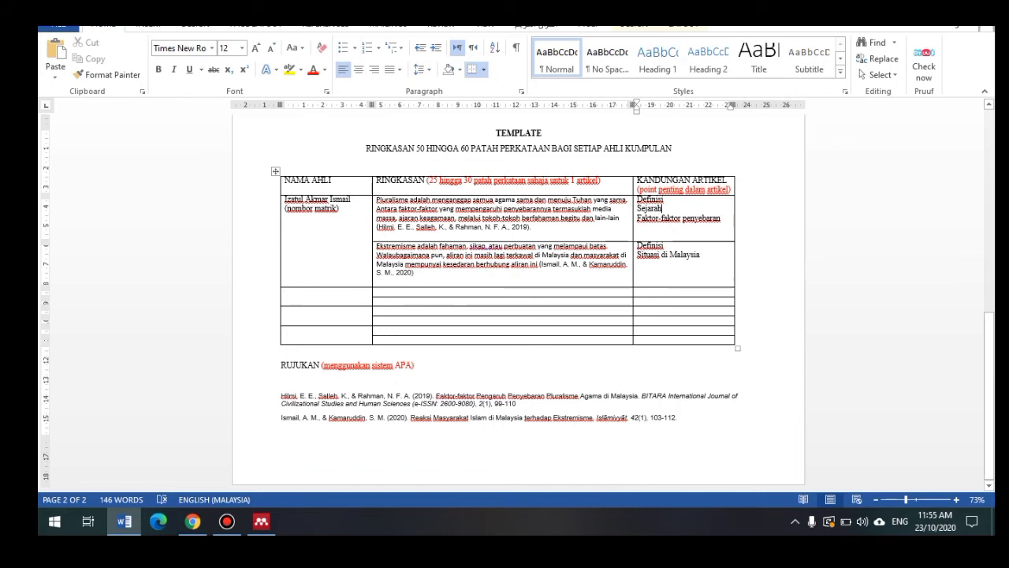
Step: Delete both typed RUJUKAN entries and the typed Hilmi 2019 and Ismail & Kamaruddin 2020 citations
{"action": "left_click_drag", "start_coordinate": [680, 419], "coordinate": [283, 384]}
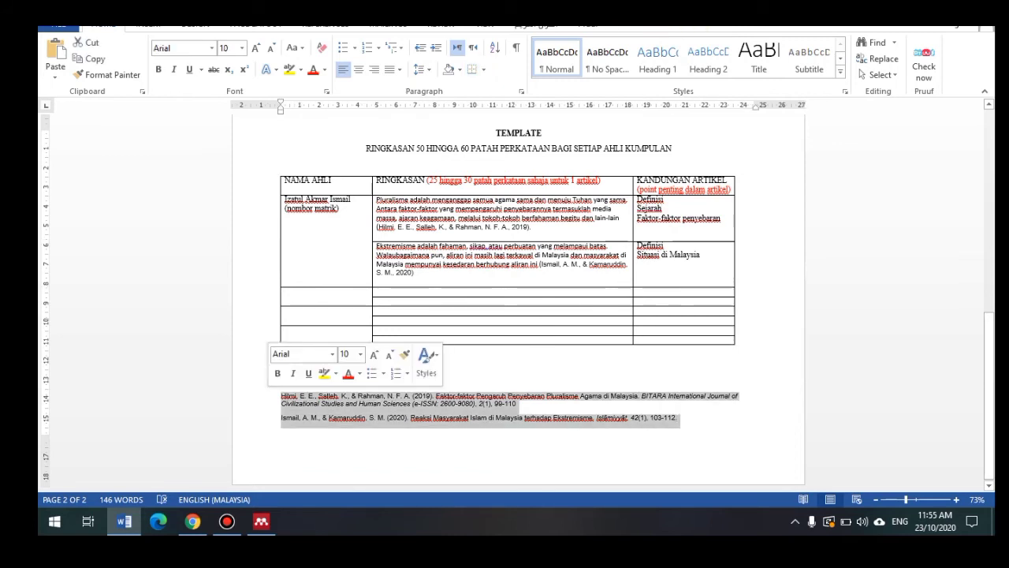
{"action": "key", "text": "Delete"}
{"action": "left_click_drag", "start_coordinate": [533, 227], "coordinate": [377, 227]}
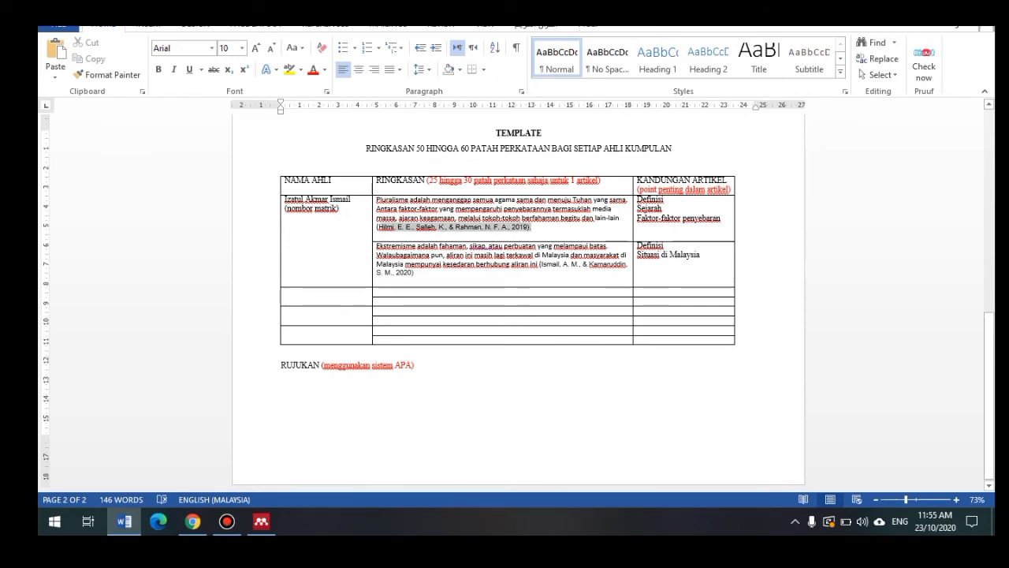
{"action": "key", "text": "Delete"}
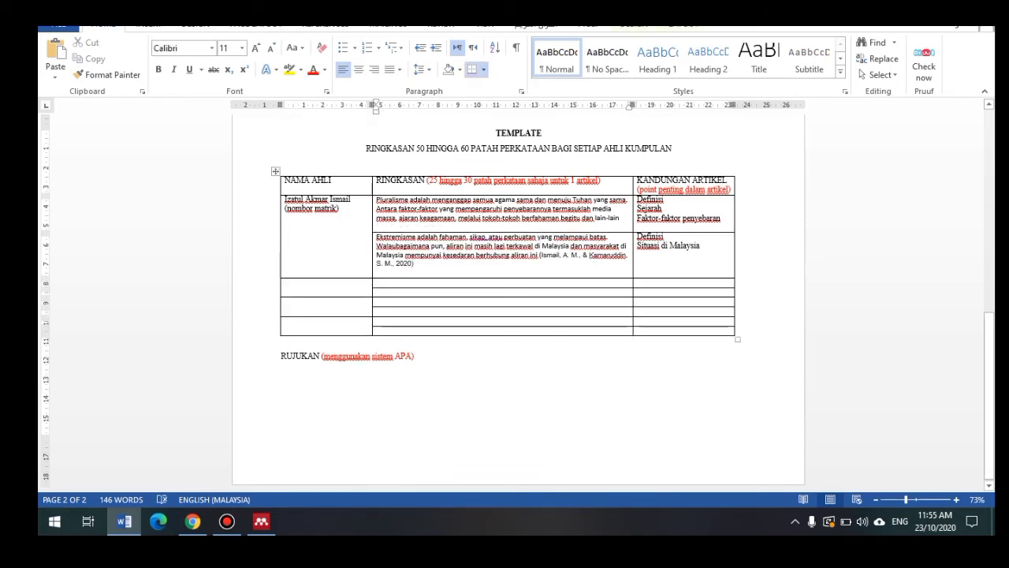
{"action": "left_click_drag", "start_coordinate": [396, 264], "coordinate": [539, 255]}
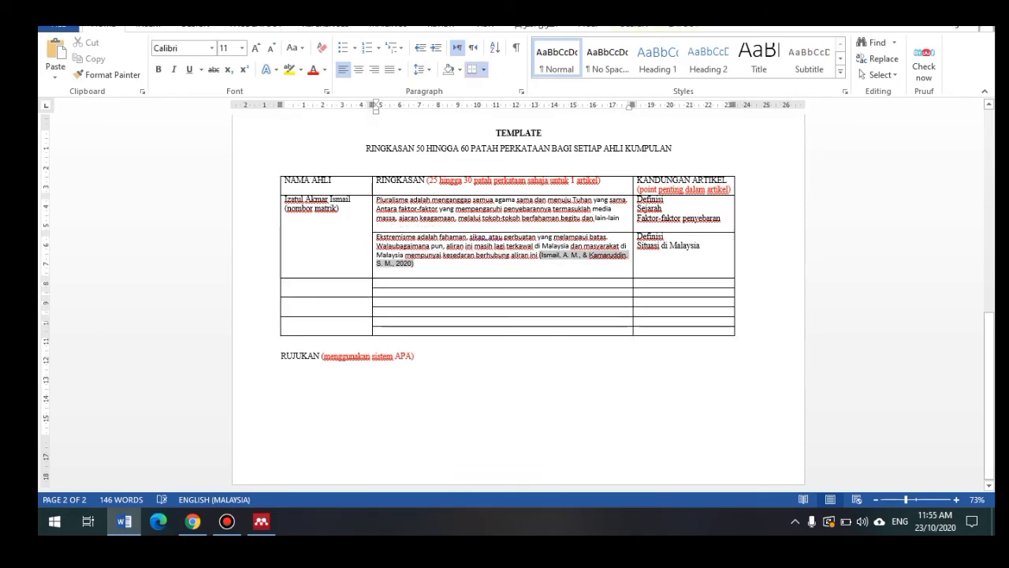
{"action": "key", "text": "Delete"}
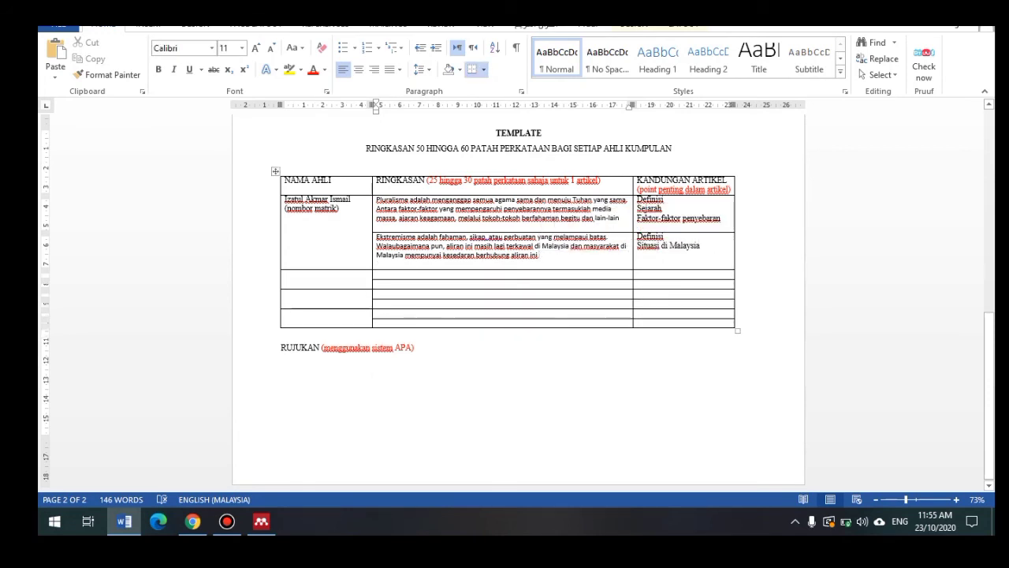
{"action": "left_click", "coordinate": [621, 218]}
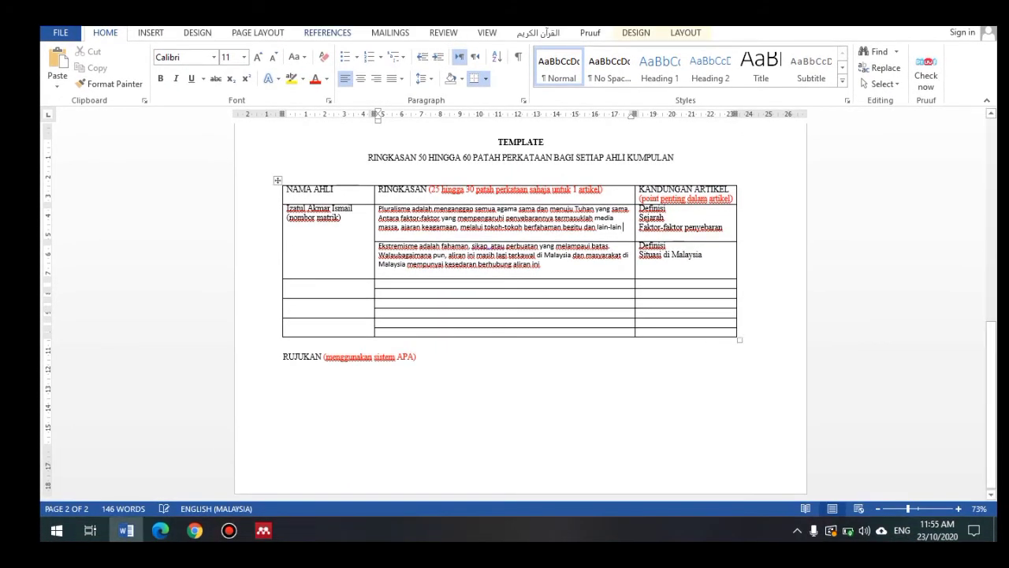
Step: Begin a Mendeley citation from the REFERENCES tab's Insert Citation and switch to Mendeley Desktop
{"action": "left_click", "coordinate": [327, 32]}
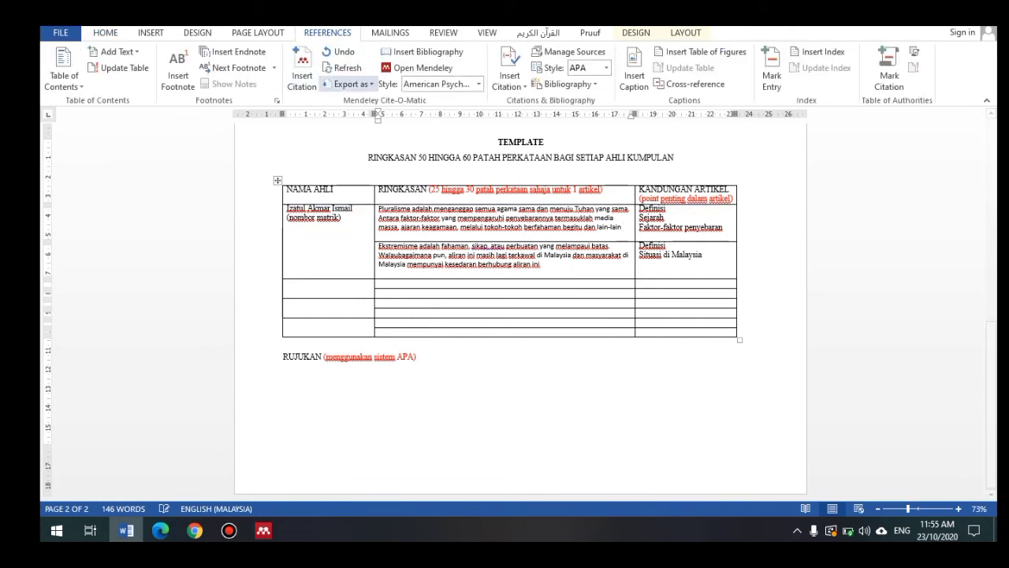
{"action": "left_click", "coordinate": [302, 67]}
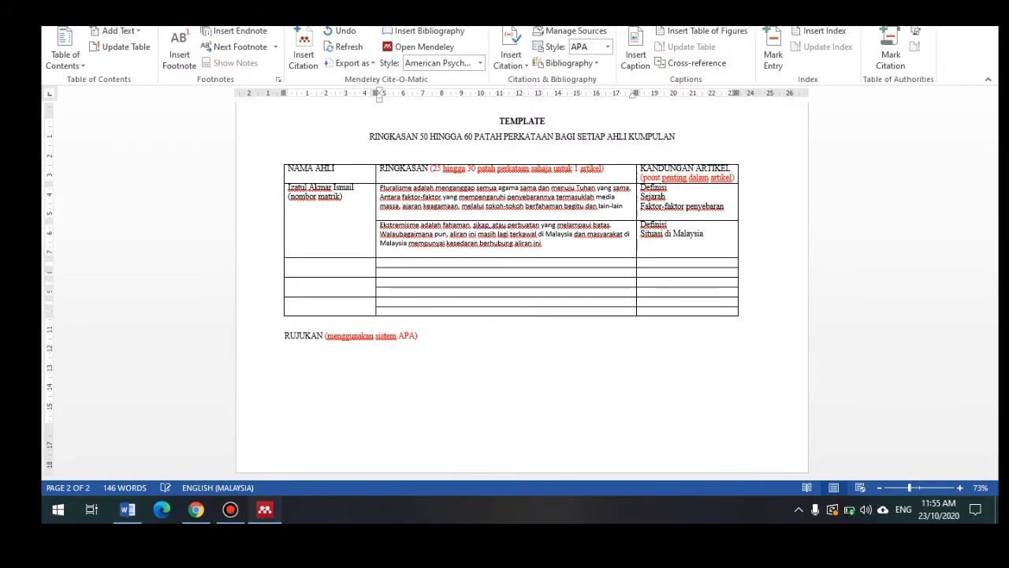
{"action": "left_click", "coordinate": [265, 509]}
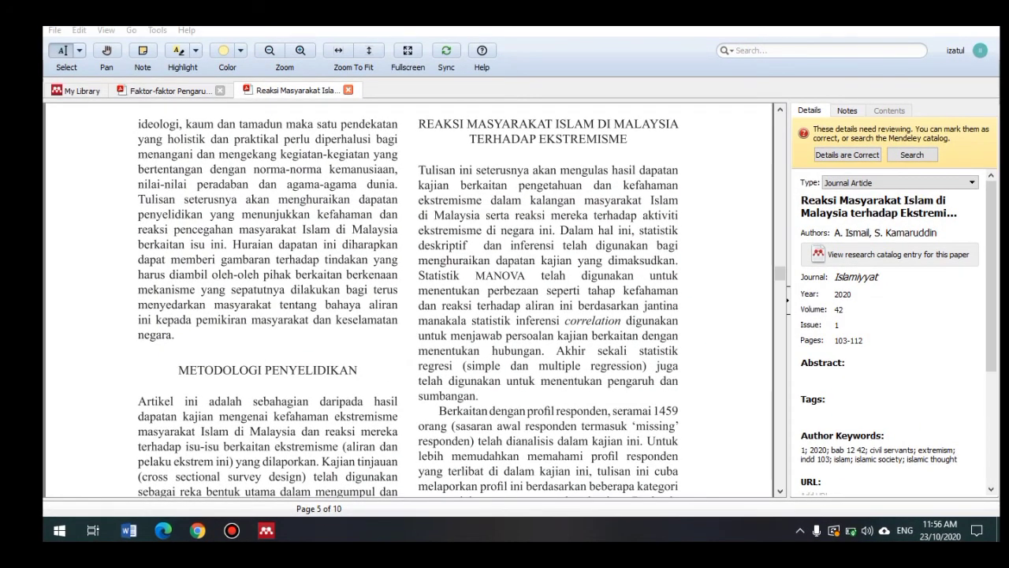
Step: Close the Reaksi Masyarakat Islam tab, review the Tools menu, and go back to Word
{"action": "key", "text": "ctrl+w"}
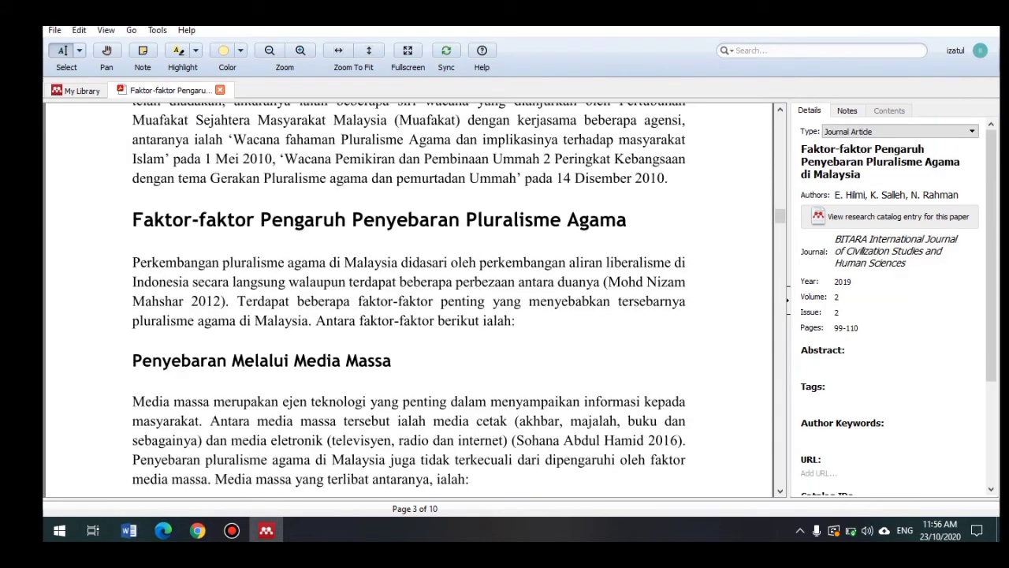
{"action": "left_click", "coordinate": [157, 30]}
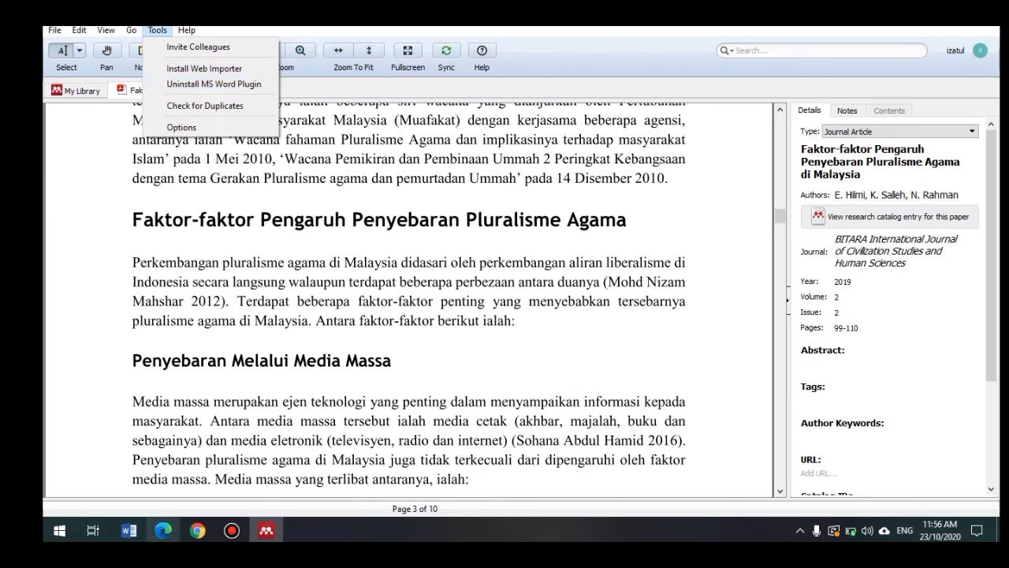
{"action": "left_click", "coordinate": [129, 530]}
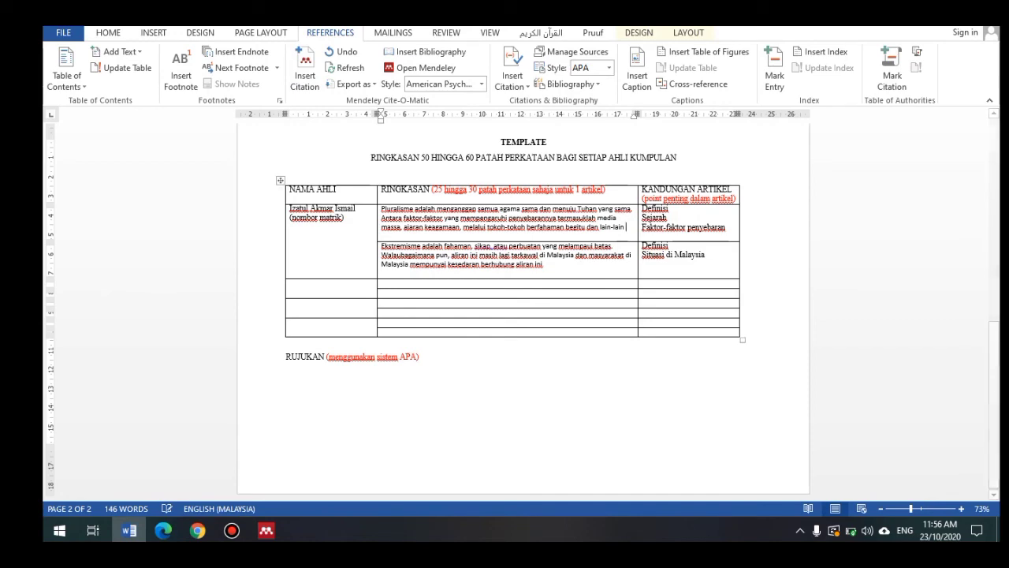
Step: Cite the Faktor-faktor Pengaruh article after the first summary as (Hilmi, Salleh, & Rahman, 2019), adding a period
{"action": "left_click", "coordinate": [305, 71]}
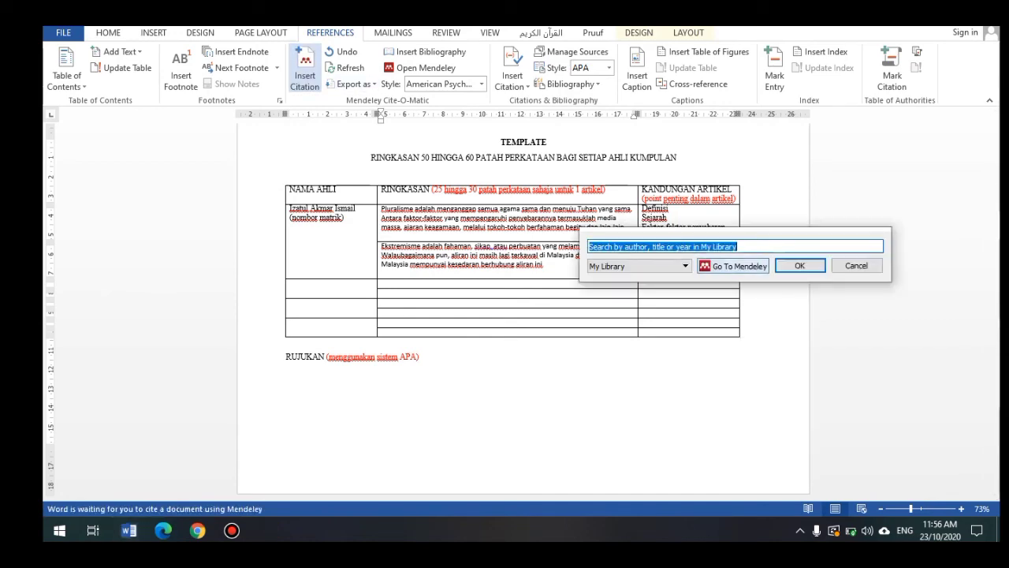
{"action": "left_click", "coordinate": [733, 266]}
{"action": "left_click", "coordinate": [504, 156]}
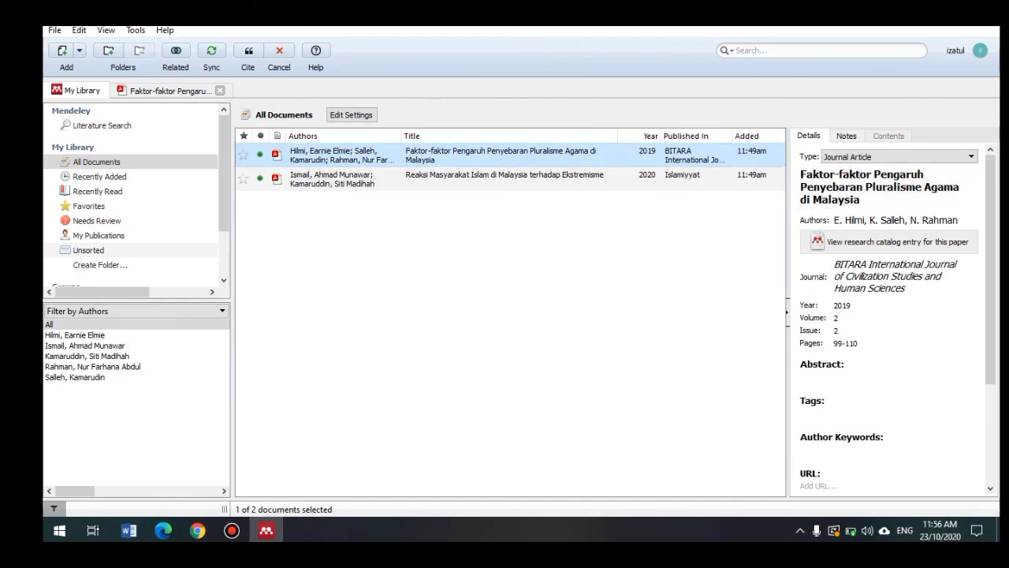
{"action": "left_click", "coordinate": [248, 51]}
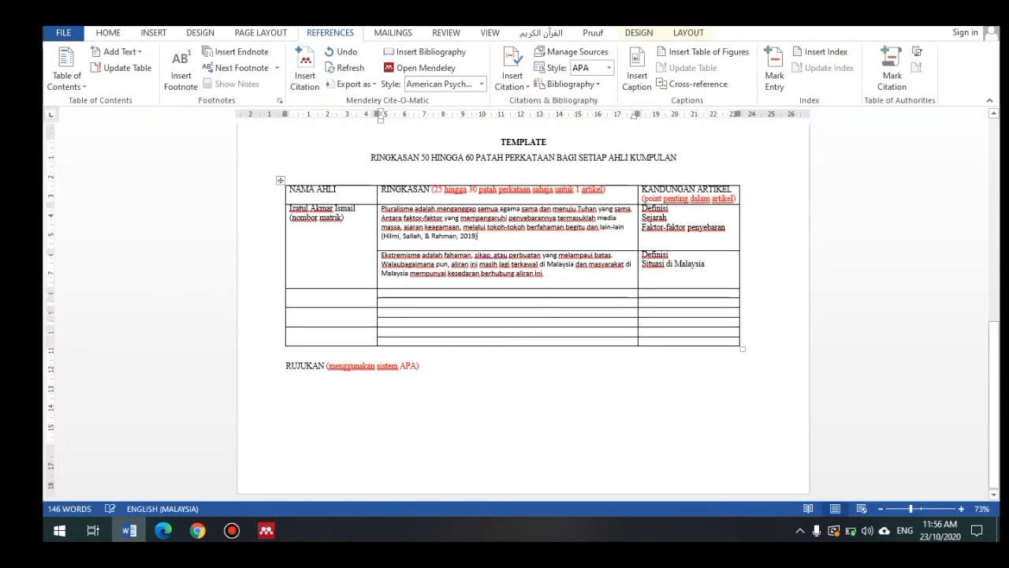
{"action": "type", "text": "."}
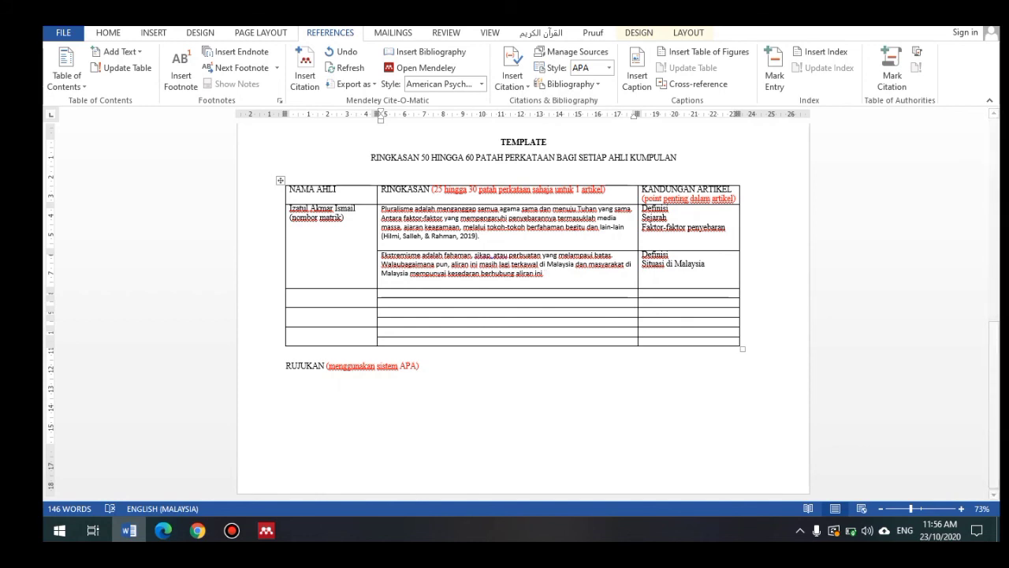
Step: Cite the Reaksi Masyarakat Islam article as (Ismail & Kamaruddin, 2020) and add a line under RUJUKAN
{"action": "left_click", "coordinate": [305, 71]}
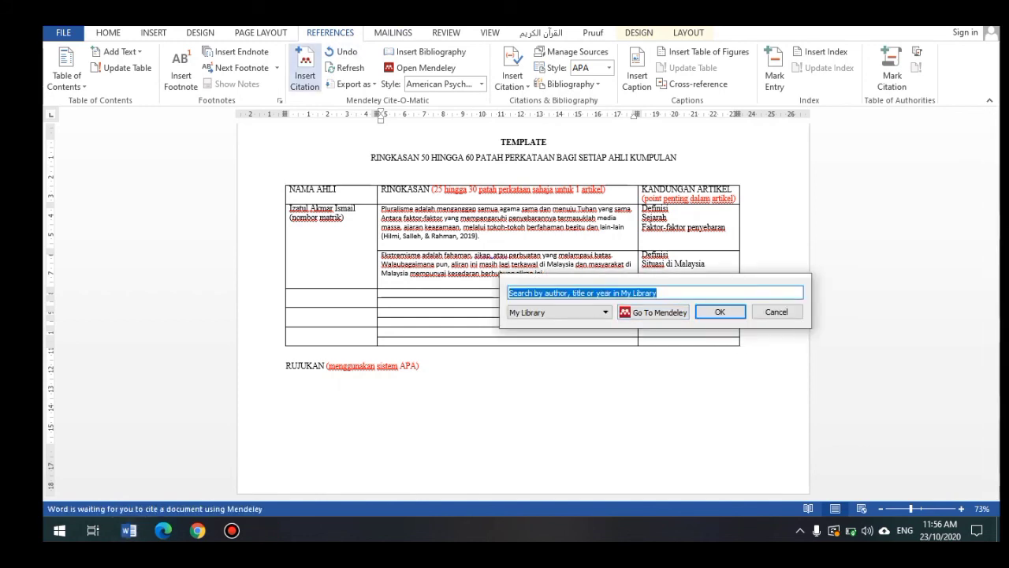
{"action": "left_click", "coordinate": [653, 312]}
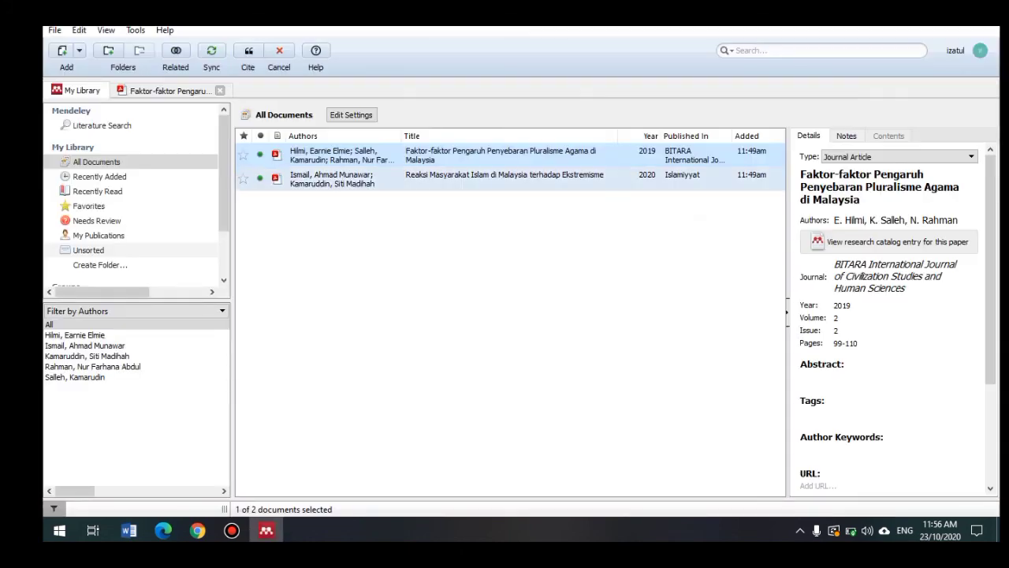
{"action": "left_click", "coordinate": [445, 176]}
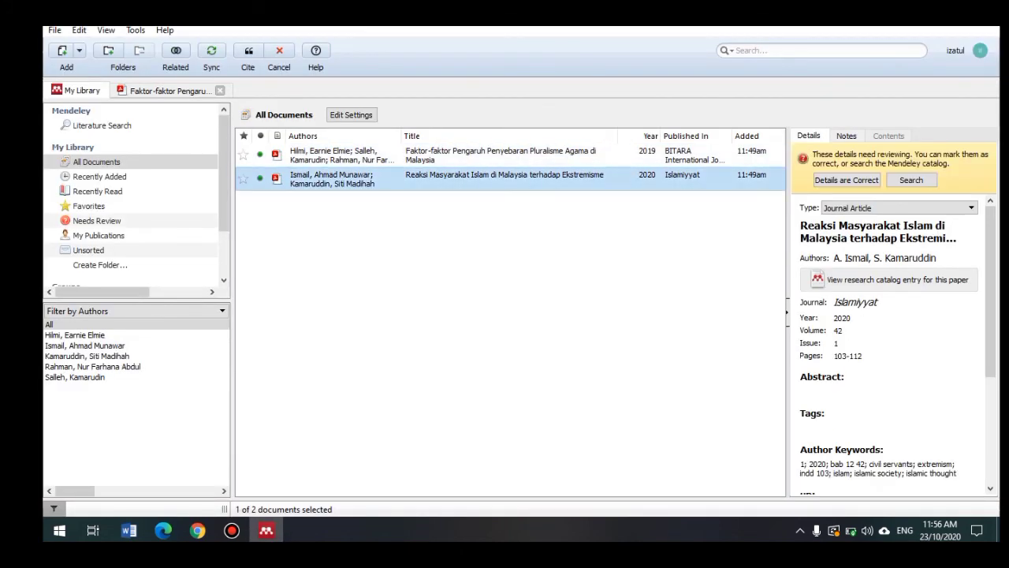
{"action": "left_click", "coordinate": [249, 50]}
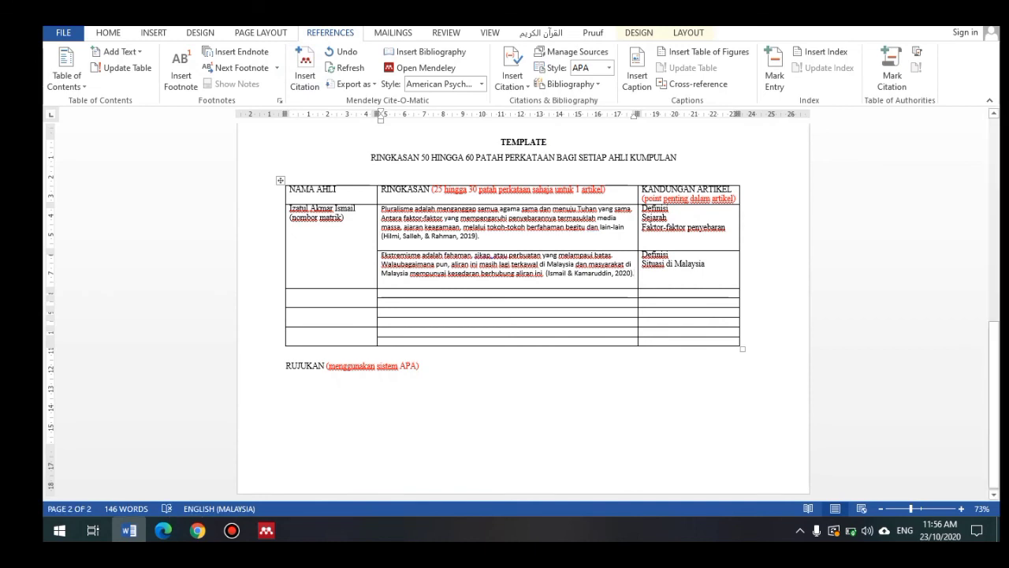
{"action": "left_click", "coordinate": [420, 367]}
{"action": "key", "text": "Return"}
{"action": "key", "text": "Return"}
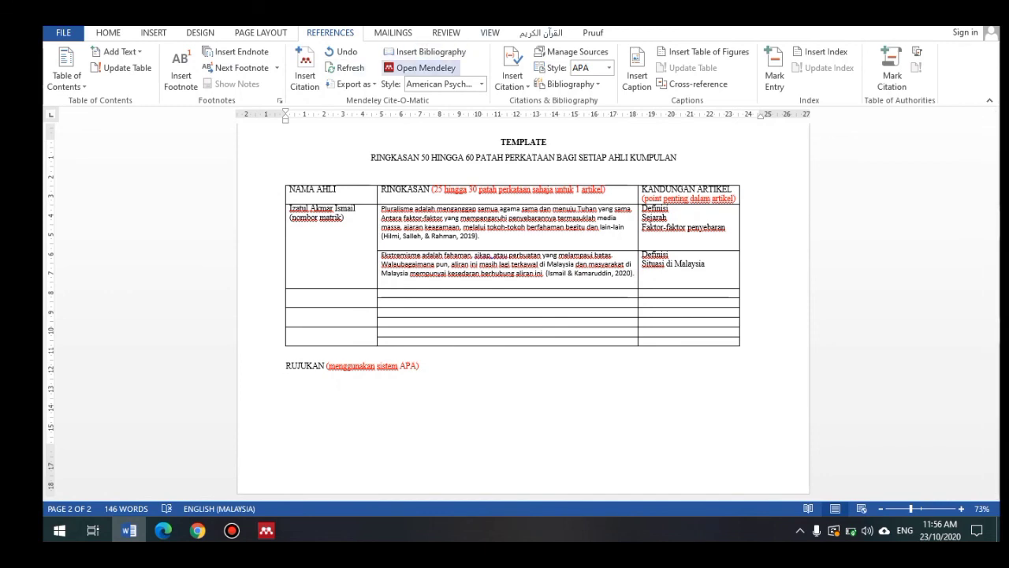
Step: Insert the Mendeley APA bibliography under RUJUKAN listing both articles
{"action": "left_click", "coordinate": [425, 51]}
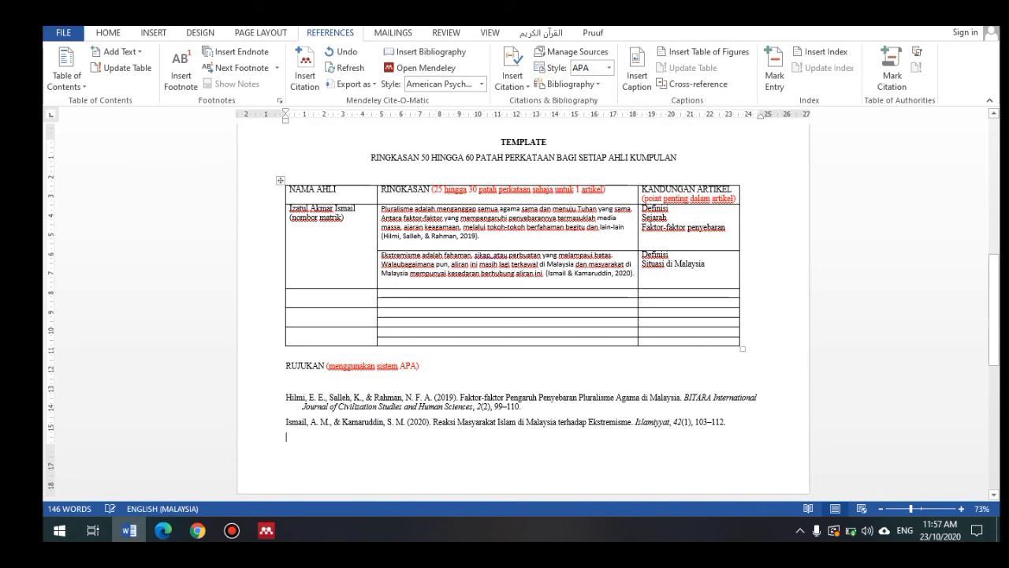
{"action": "left_click", "coordinate": [286, 436]}
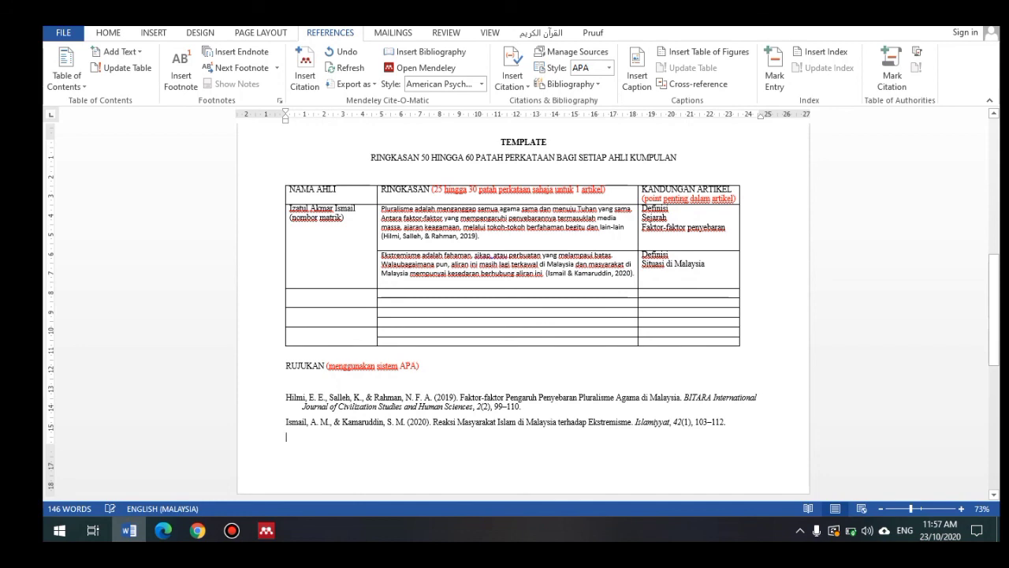